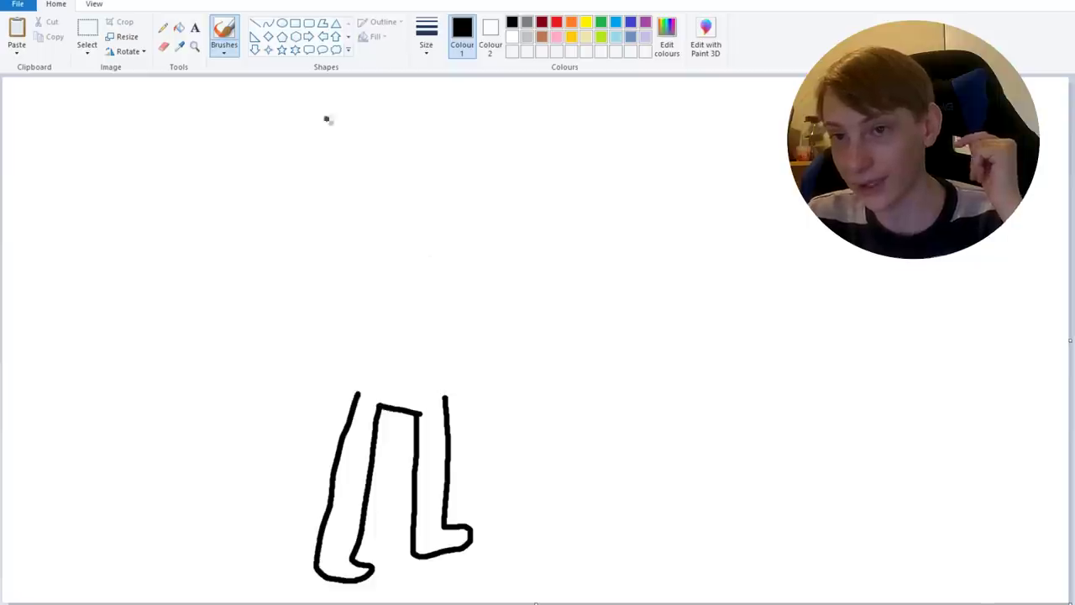
Draw a curved smile and two adjoining outlined eyes in black inside the head.
mouse_move(412, 211)
mouse_down()
mouse_move(392, 132)
mouse_move(402, 110)
mouse_move(424, 102)
mouse_move(449, 102)
mouse_move(472, 125)
mouse_move(482, 173)
mouse_move(465, 208)
mouse_move(417, 212)
mouse_move(404, 180)
mouse_move(466, 178)
mouse_up()
drag(399, 136, 411, 141)
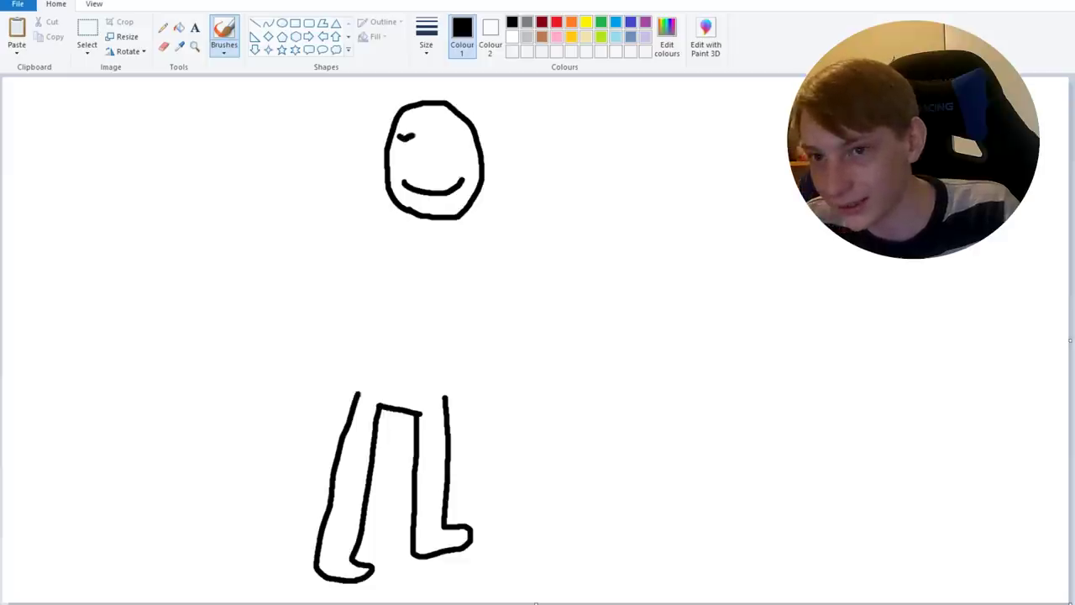
mouse_move(435, 144)
mouse_down()
mouse_move(403, 138)
mouse_move(461, 138)
mouse_up()
key(ctrl+z)
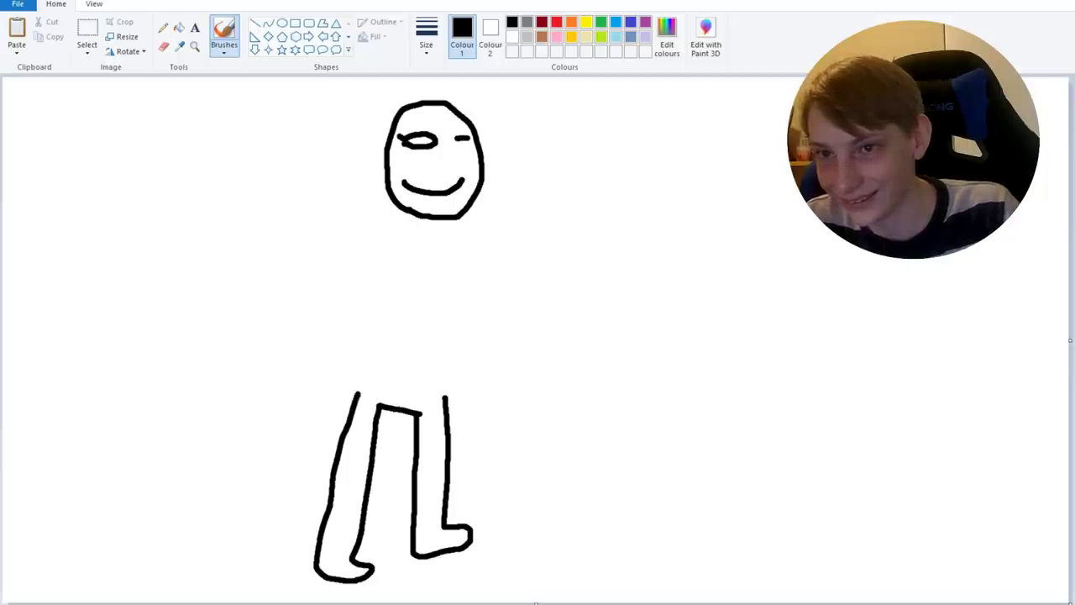
drag(435, 137, 459, 140)
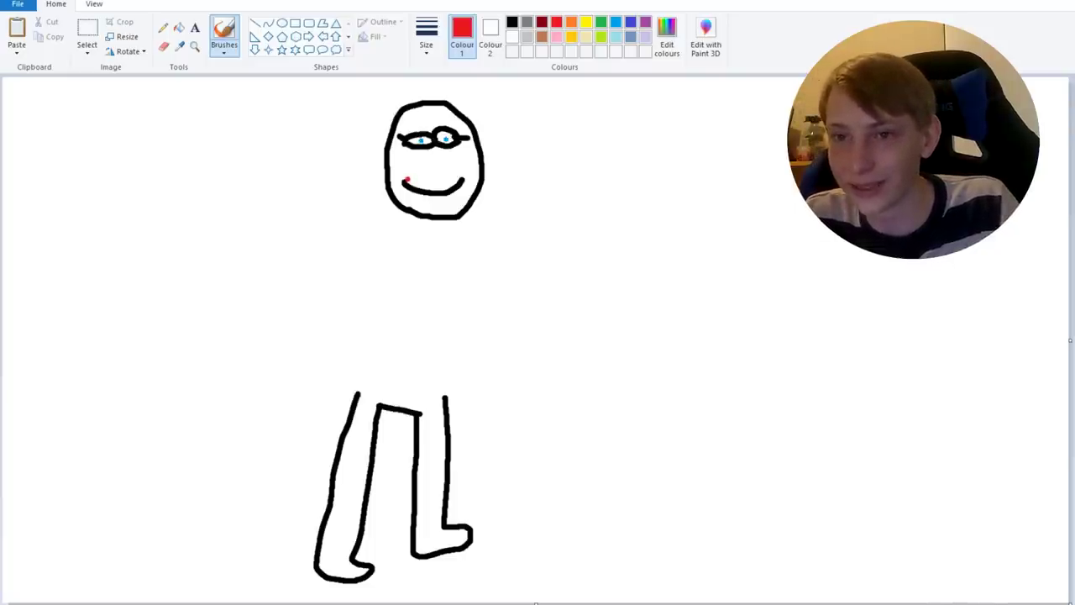
Paint thick red lips around the black smile line.
drag(405, 180, 420, 184)
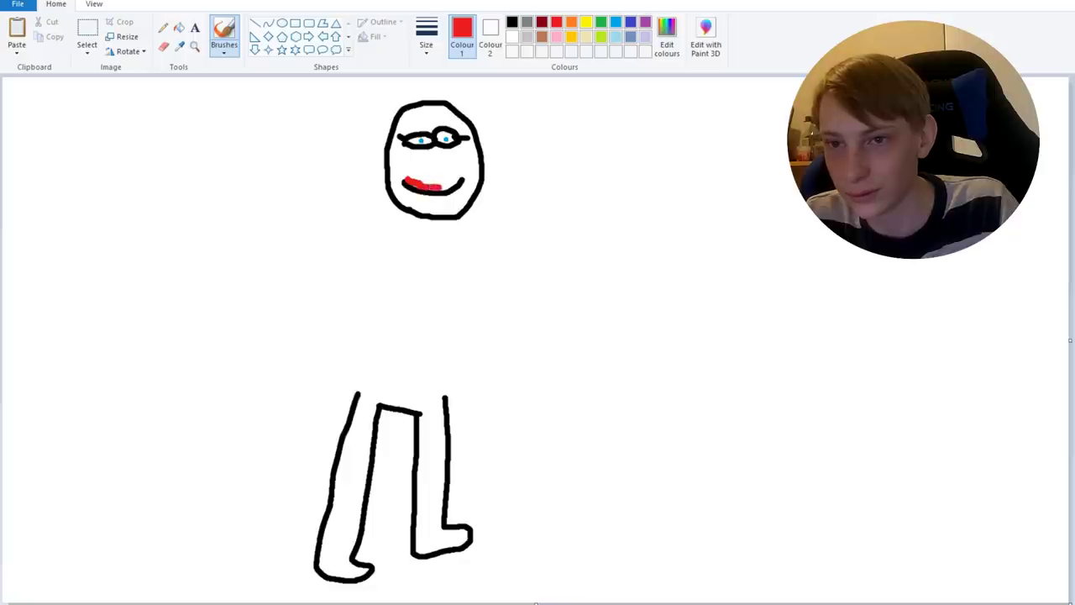
mouse_move(452, 185)
mouse_down()
mouse_move(460, 178)
mouse_move(463, 198)
mouse_move(400, 185)
mouse_up()
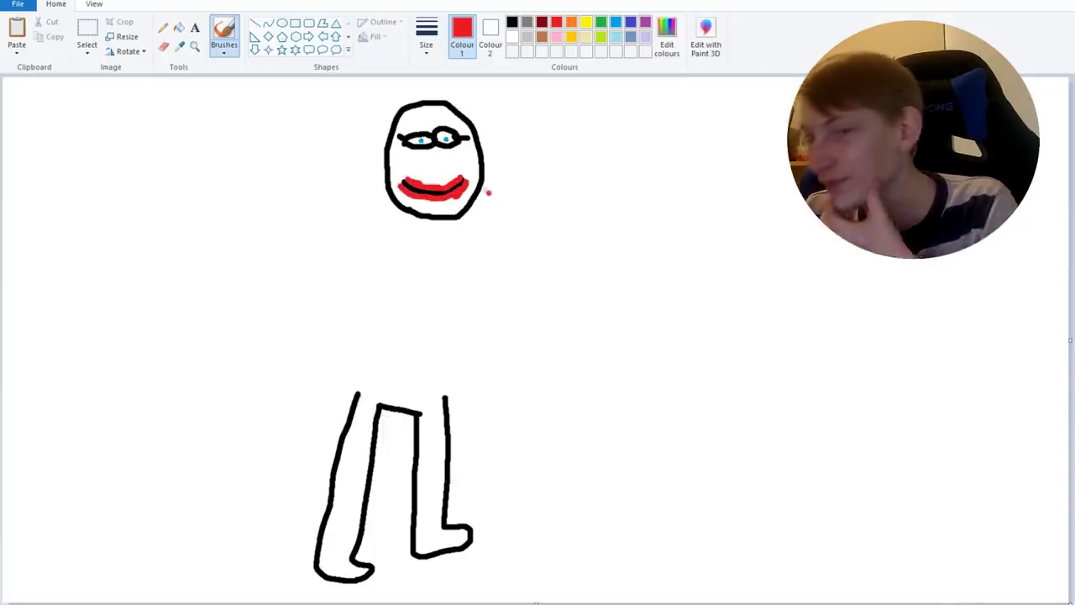
Draw two filled black eyebrows above the eyes with a thinner brush.
click(512, 23)
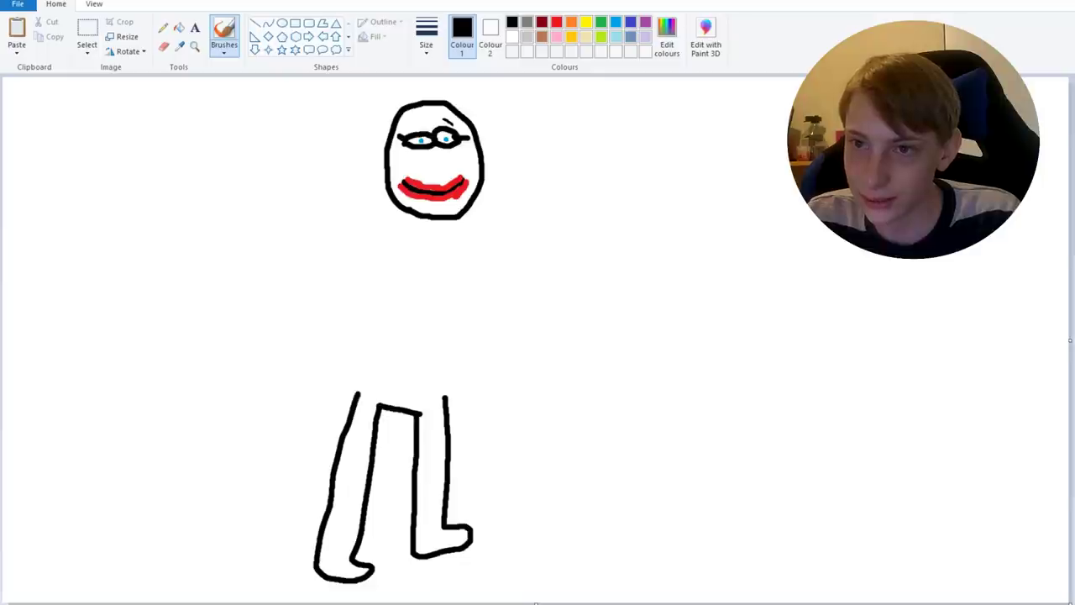
key(ctrl+z)
scroll(1027, 228, up, 3)
scroll(1027, 228, down, 2)
key(ctrl+z)
scroll(583, 412, up, 5)
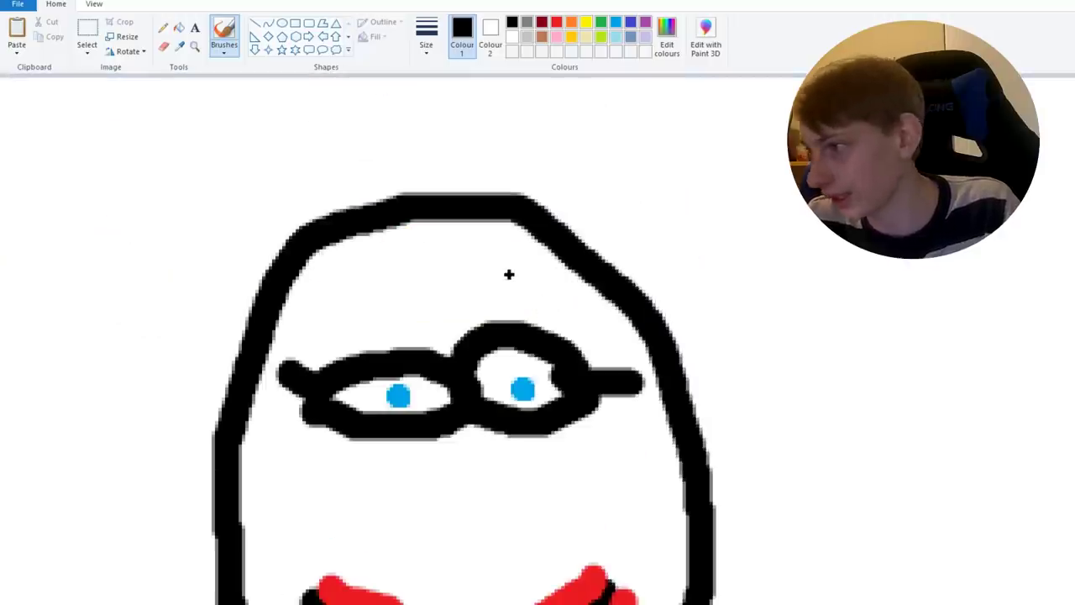
click(426, 37)
click(456, 101)
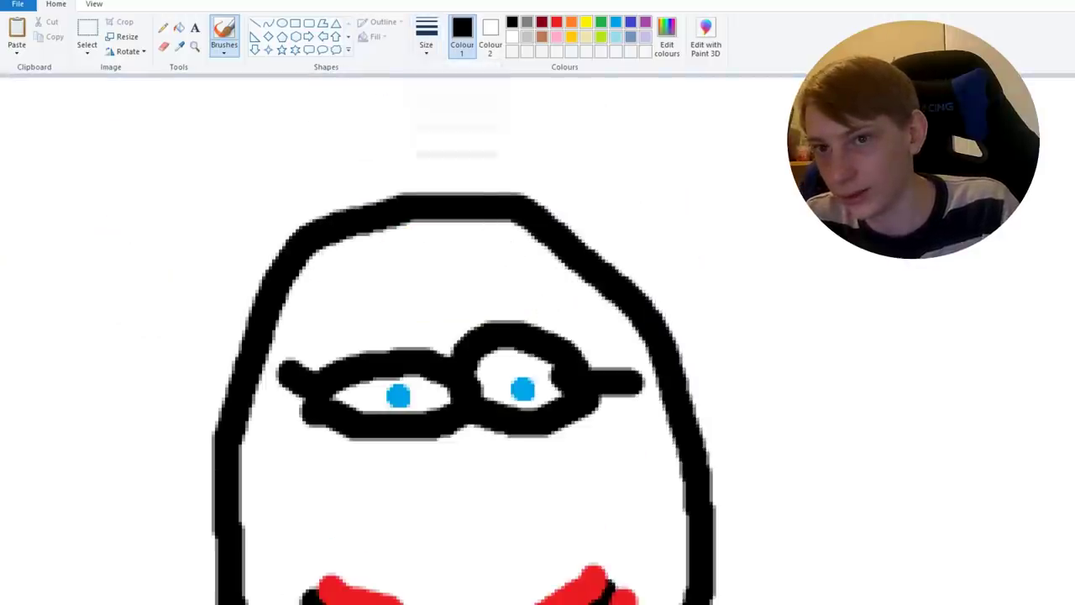
drag(479, 237, 513, 242)
key(ctrl+z)
mouse_move(557, 290)
mouse_down()
mouse_move(576, 311)
mouse_move(462, 296)
mouse_move(484, 286)
mouse_move(558, 292)
mouse_move(496, 290)
mouse_move(534, 281)
mouse_up()
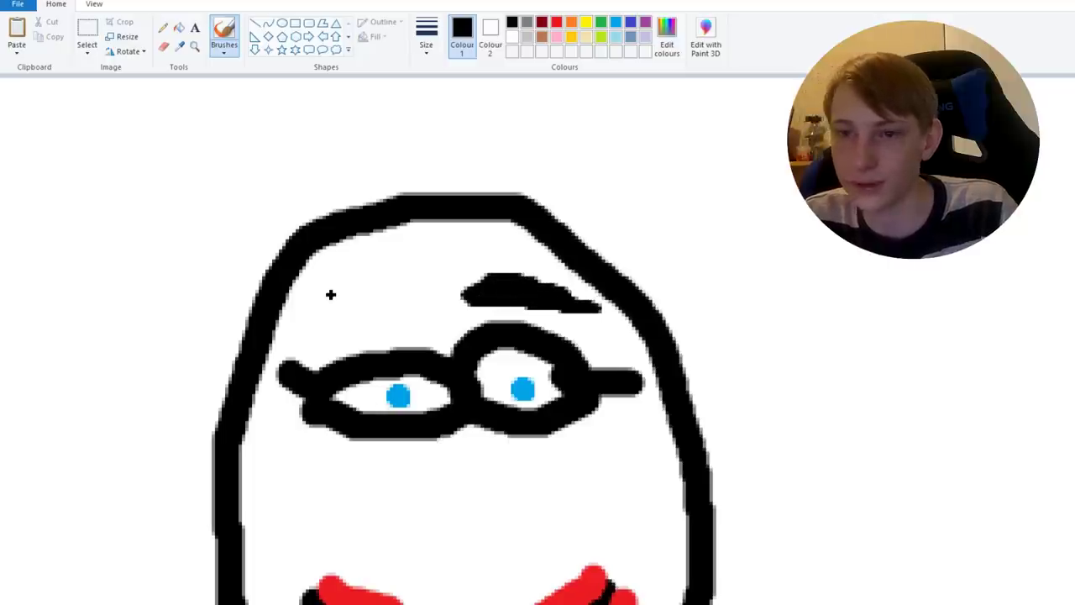
mouse_move(330, 294)
mouse_down()
mouse_move(309, 314)
mouse_move(416, 307)
mouse_move(395, 272)
mouse_move(316, 289)
mouse_move(330, 306)
mouse_move(318, 307)
mouse_move(447, 292)
mouse_up()
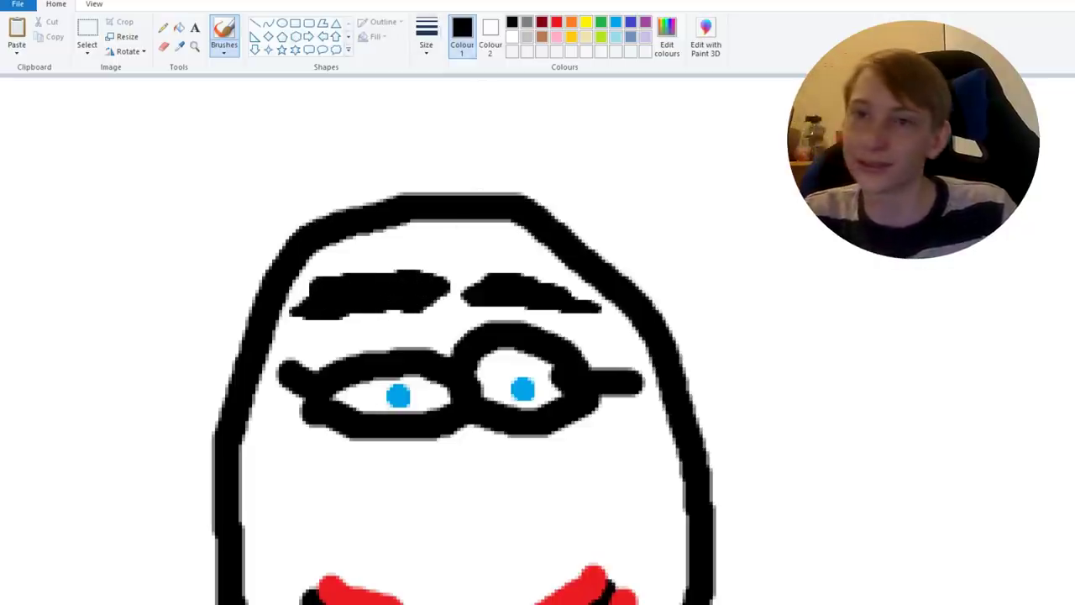
click(586, 37)
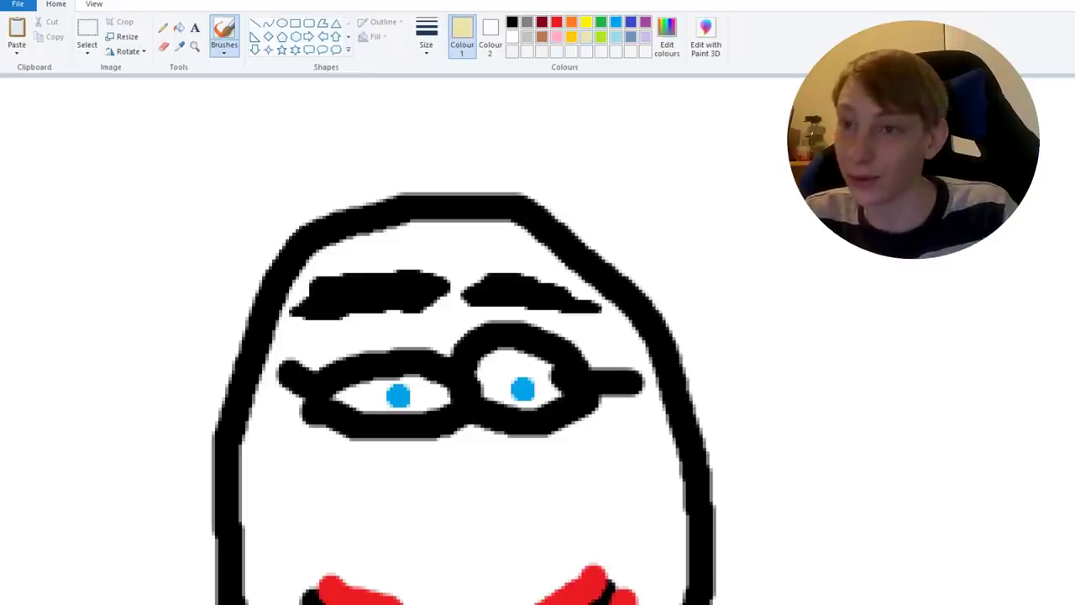
mouse_move(348, 173)
mouse_down()
mouse_move(316, 271)
mouse_move(342, 269)
mouse_up()
mouse_move(384, 185)
mouse_down()
mouse_move(360, 230)
mouse_move(374, 263)
mouse_up()
mouse_move(425, 184)
mouse_down()
mouse_move(405, 281)
mouse_move(435, 199)
mouse_up()
mouse_move(489, 173)
mouse_down()
mouse_move(482, 249)
mouse_move(458, 254)
mouse_up()
drag(507, 189, 499, 259)
mouse_move(536, 195)
mouse_down()
mouse_move(523, 278)
mouse_move(550, 262)
mouse_up()
key(ctrl+z)
key(ctrl+z)
key(ctrl+z)
key(ctrl+z)
key(ctrl+z)
key(ctrl+z)
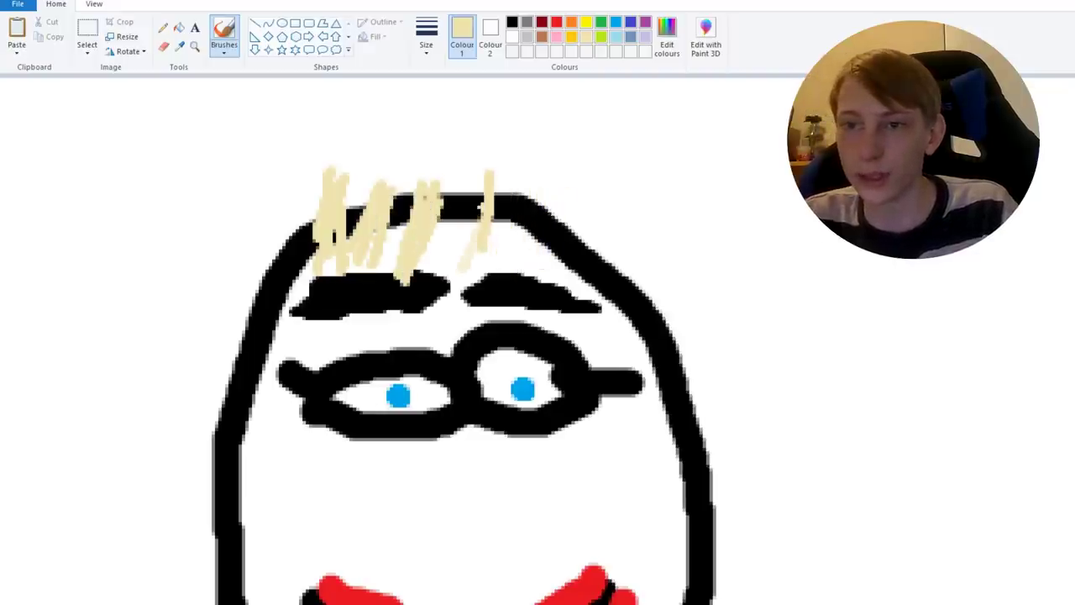
key(ctrl+z)
key(ctrl+z)
Scribble messy light yellow hair across the top of the head.
mouse_move(471, 178)
mouse_down()
mouse_move(622, 298)
mouse_move(308, 228)
mouse_move(336, 279)
mouse_move(283, 253)
mouse_up()
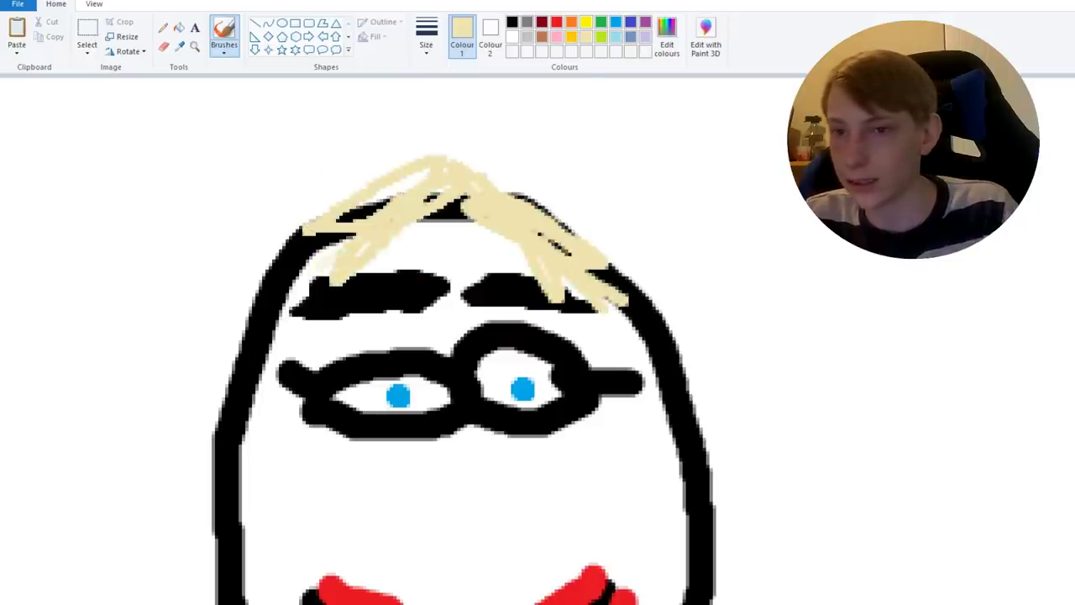
mouse_move(428, 171)
mouse_down()
mouse_move(413, 174)
mouse_move(415, 232)
mouse_move(288, 222)
mouse_move(644, 230)
mouse_move(487, 277)
mouse_up()
mouse_move(549, 214)
mouse_down()
mouse_move(588, 189)
mouse_move(403, 248)
mouse_move(227, 265)
mouse_move(286, 277)
mouse_up()
scroll(538, 340, down, 5)
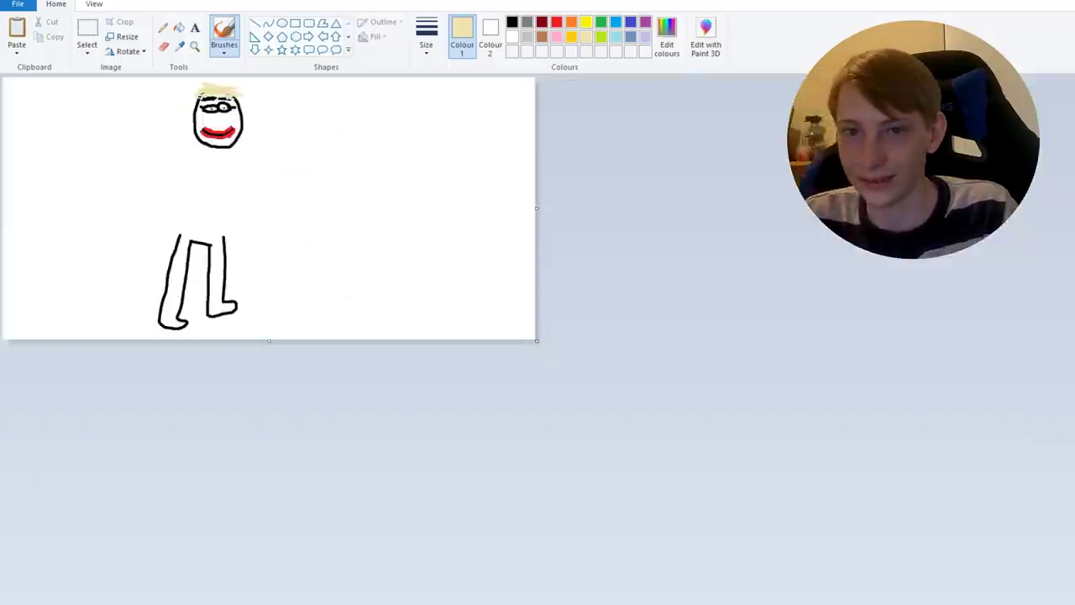
scroll(537, 340, up, 1)
Outline the torso and two outstretched arms with hands in thin black lines, connecting the head to the legs.
click(512, 21)
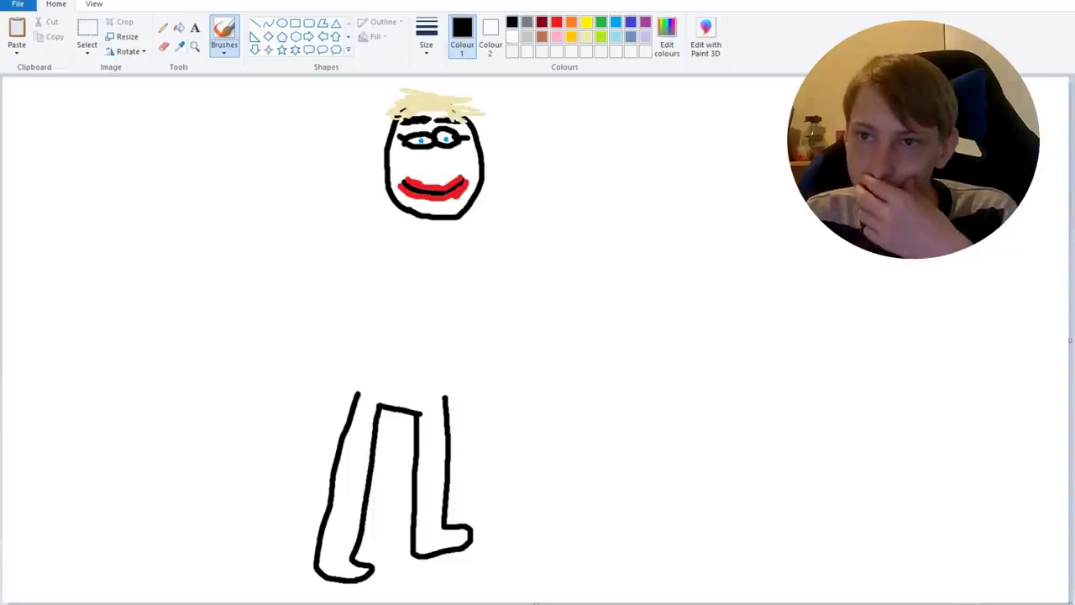
click(426, 38)
click(458, 90)
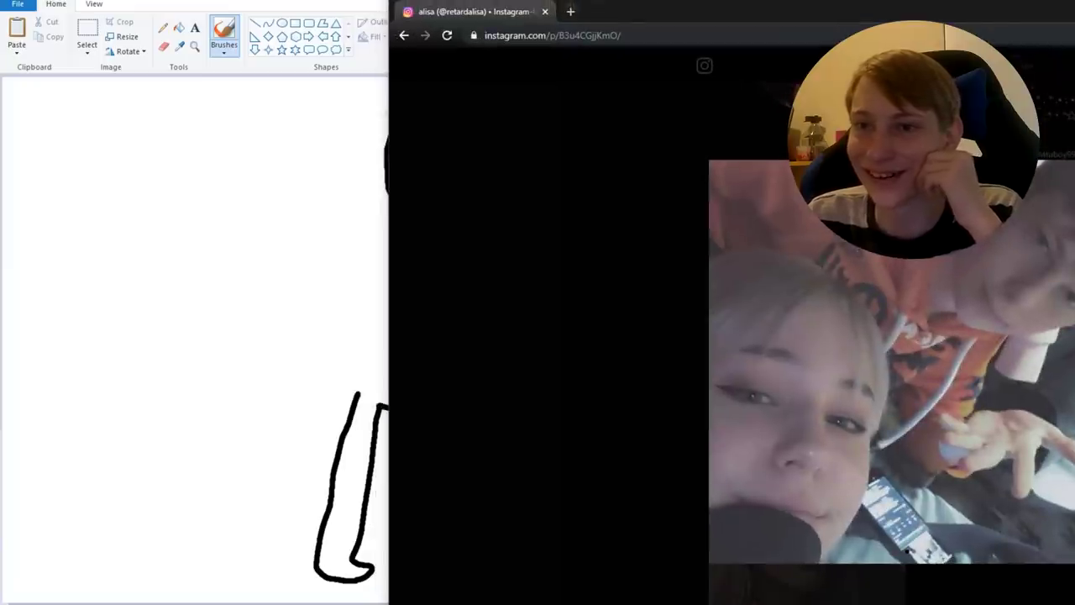
key(Escape)
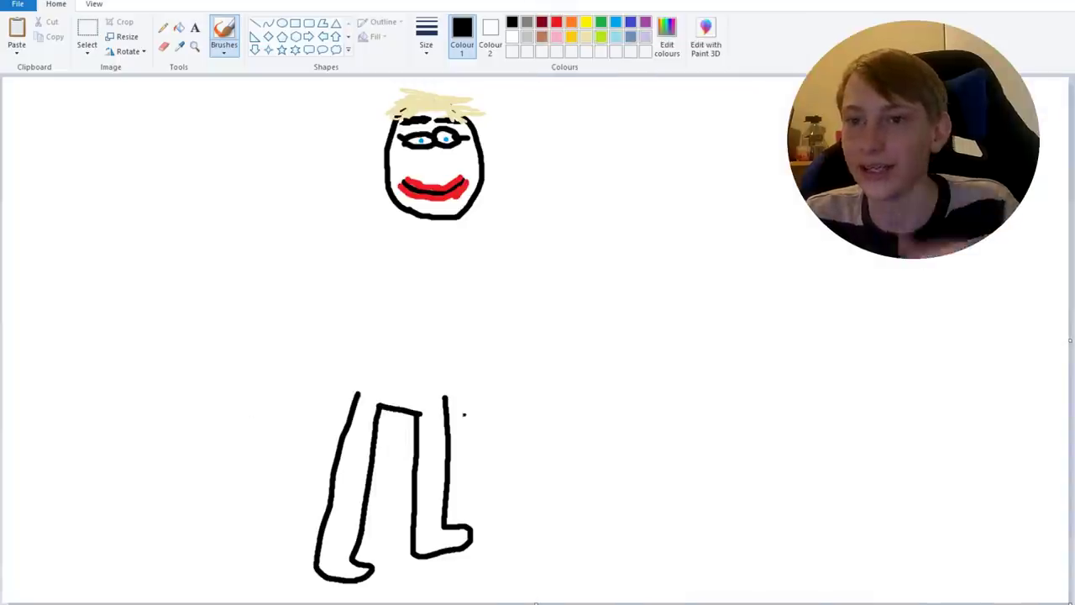
drag(390, 208, 305, 162)
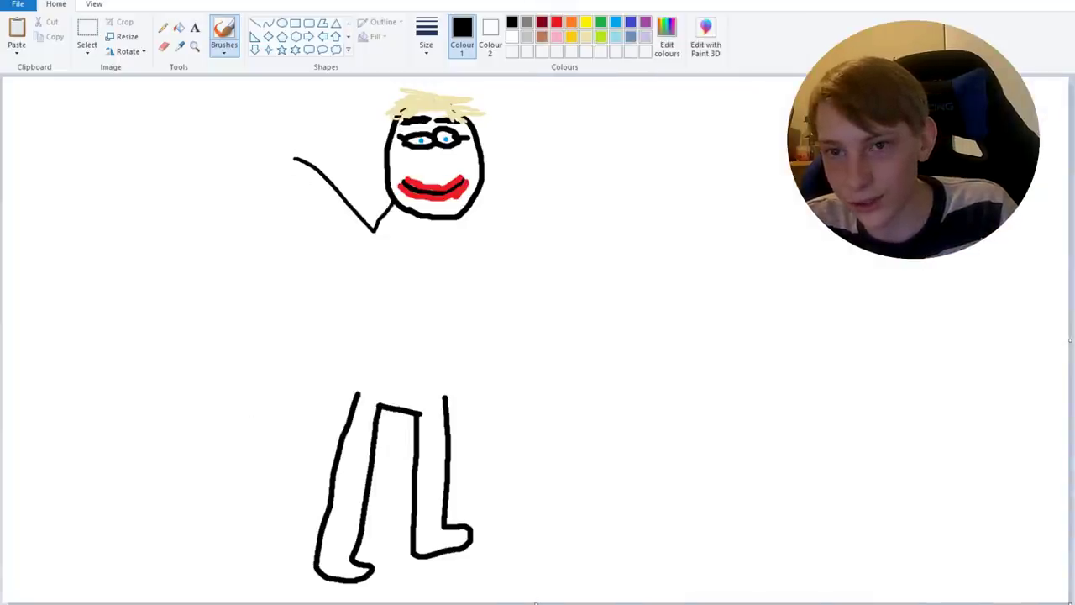
key(ctrl+z)
drag(373, 230, 323, 205)
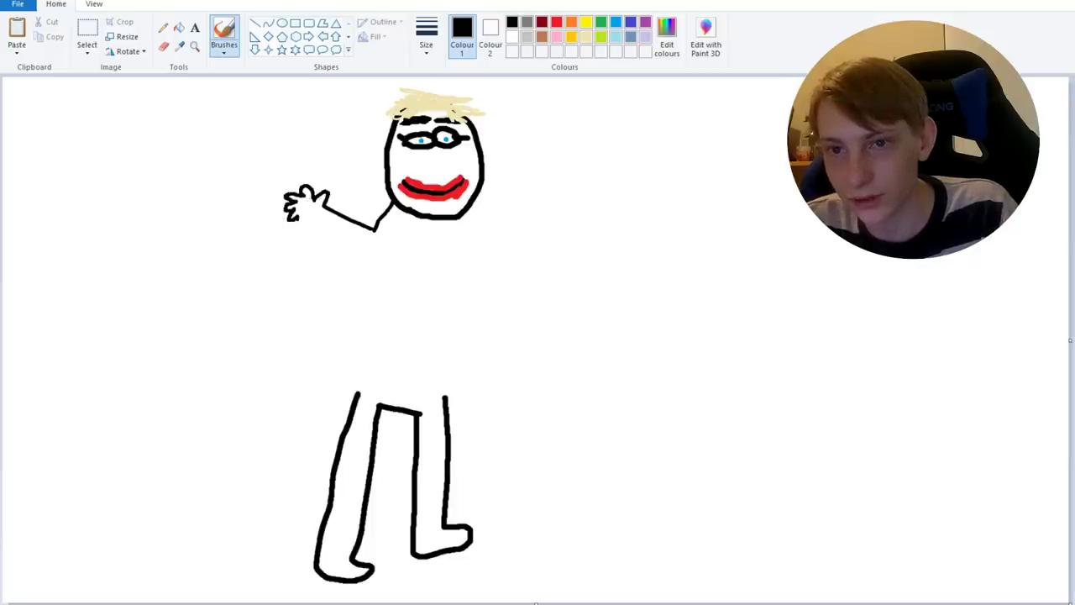
mouse_move(292, 220)
mouse_down()
mouse_move(306, 212)
mouse_move(357, 393)
mouse_up()
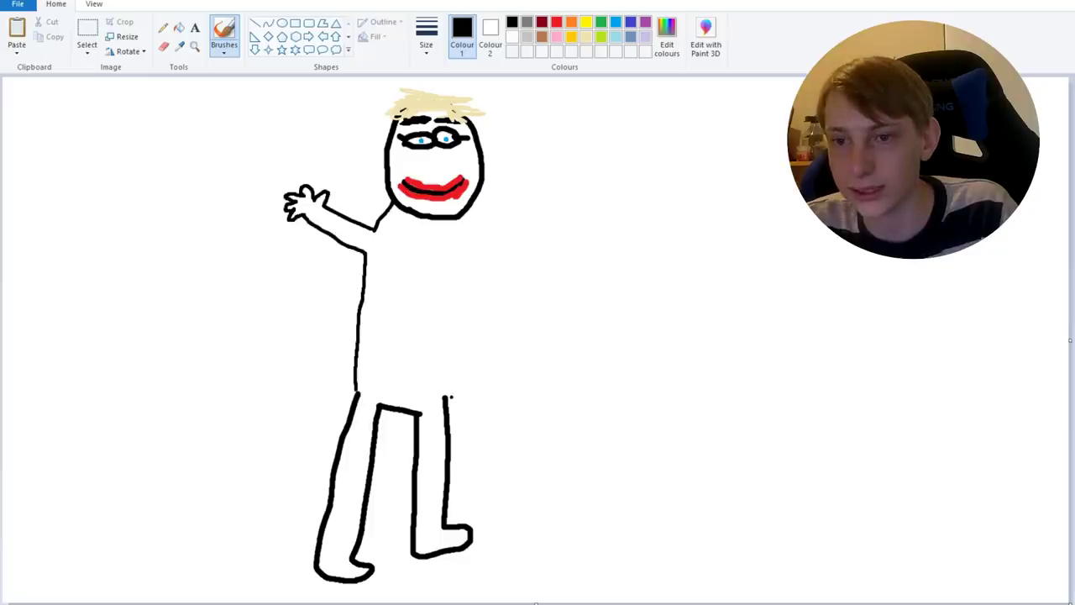
mouse_move(446, 395)
mouse_down()
mouse_move(468, 262)
mouse_move(536, 283)
mouse_move(535, 298)
mouse_move(543, 285)
mouse_move(571, 285)
mouse_move(543, 280)
mouse_move(569, 274)
mouse_move(574, 260)
mouse_move(543, 263)
mouse_move(562, 252)
mouse_move(557, 242)
mouse_move(526, 234)
mouse_move(535, 249)
mouse_move(522, 235)
mouse_move(461, 216)
mouse_up()
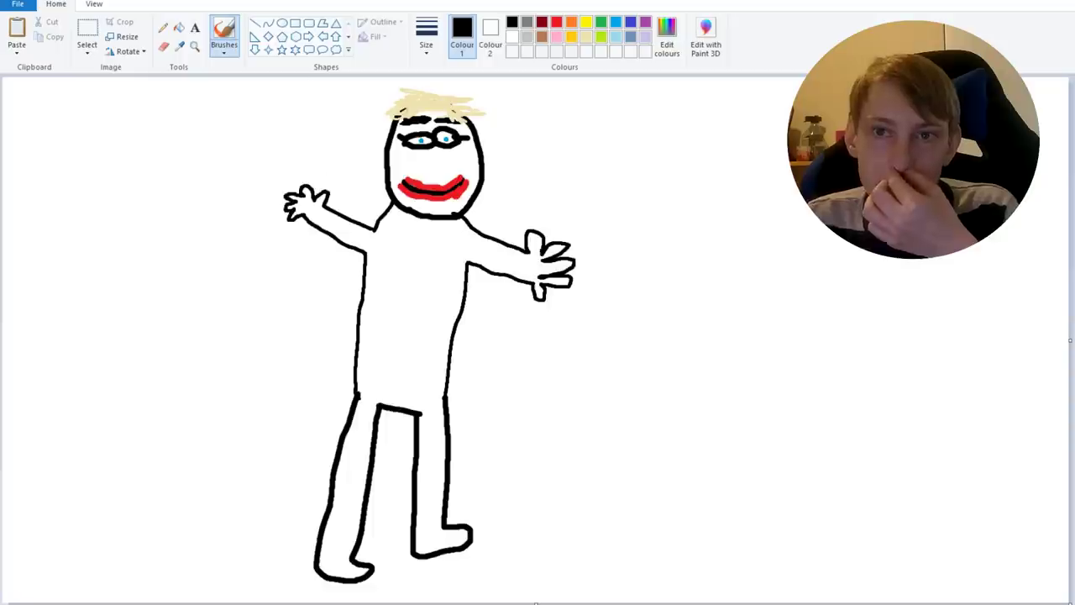
Fill the body and the face with a custom pale cream skin colour based on light yellow.
click(586, 37)
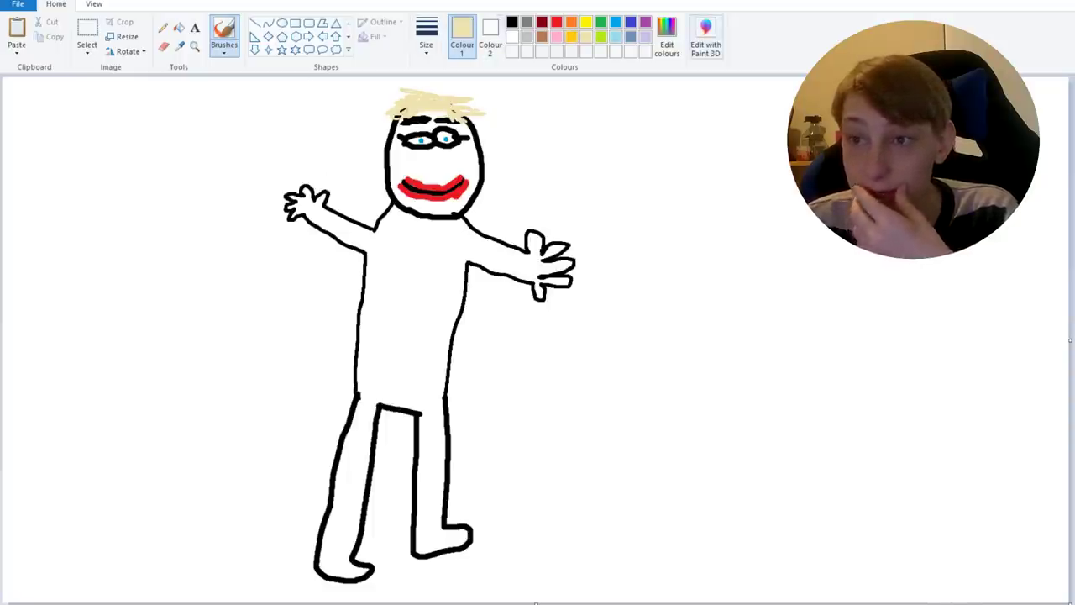
click(706, 37)
click(727, 341)
click(667, 37)
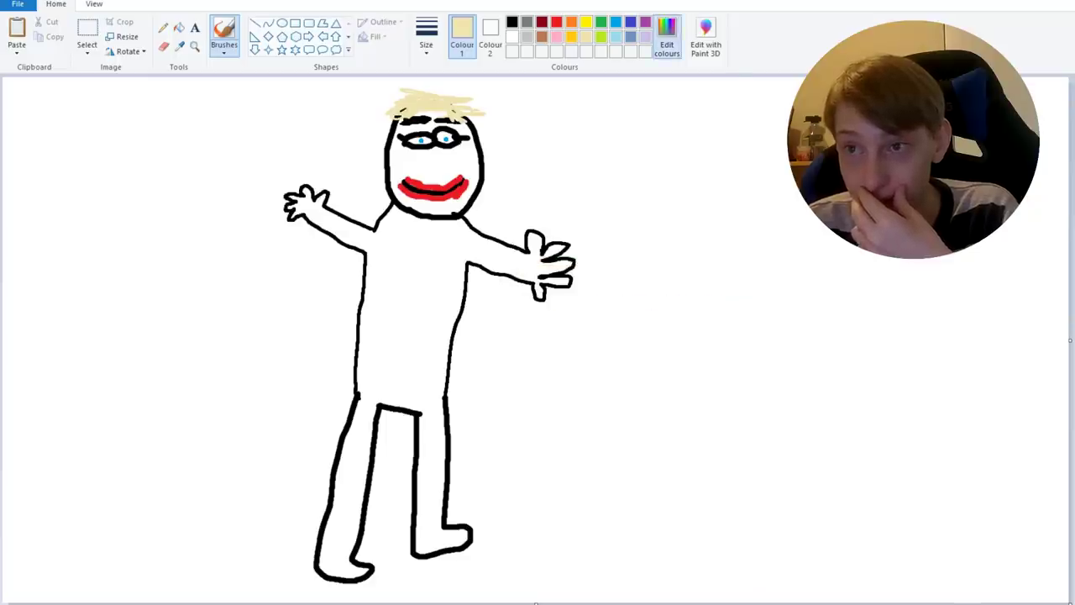
click(179, 27)
click(412, 311)
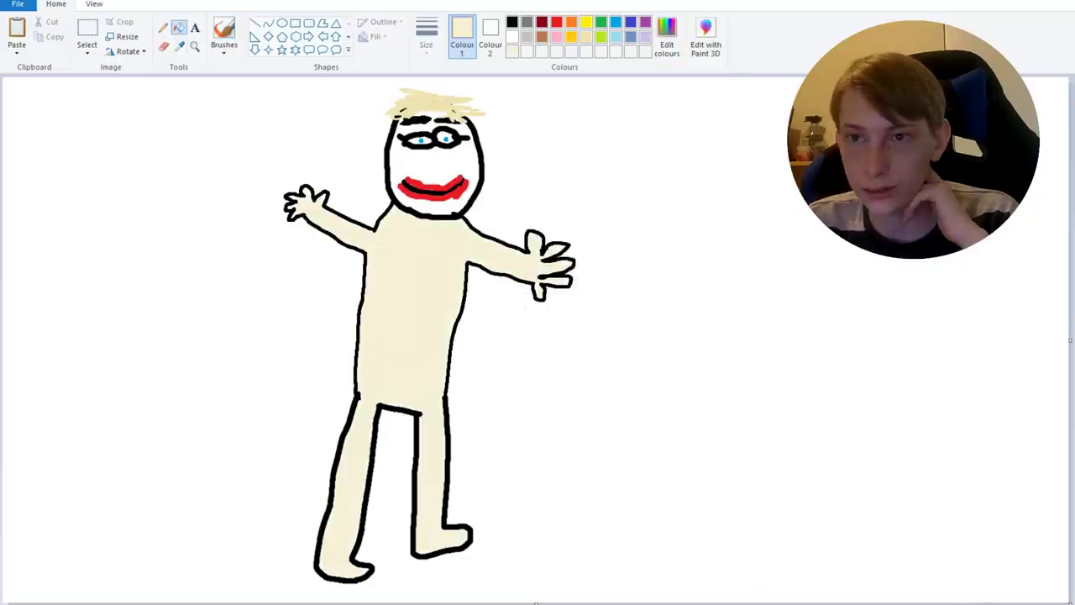
click(433, 163)
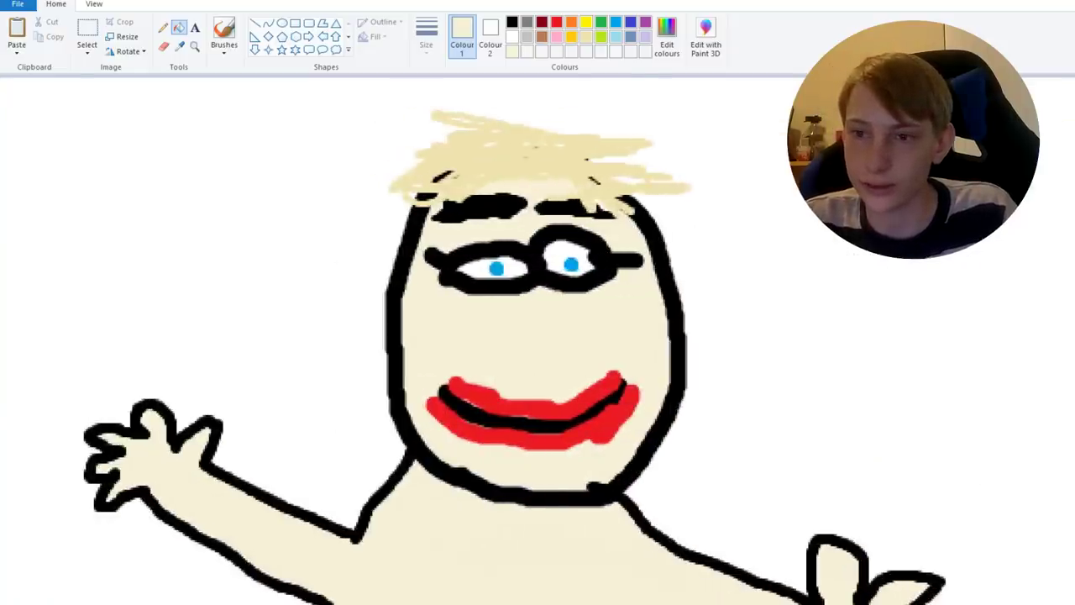
Scribble red pencil eye shadow below and above both eyes.
click(556, 23)
click(163, 28)
drag(437, 284, 533, 306)
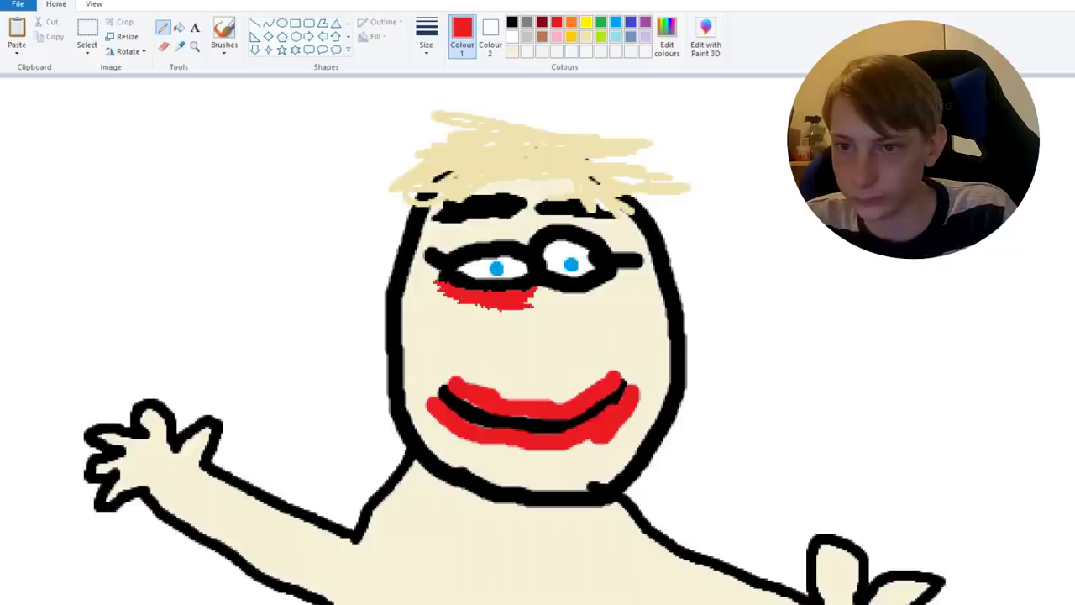
drag(614, 286, 535, 290)
mouse_move(605, 225)
mouse_down()
mouse_move(576, 237)
mouse_move(546, 216)
mouse_move(619, 229)
mouse_move(522, 227)
mouse_move(504, 244)
mouse_move(454, 240)
mouse_move(471, 237)
mouse_move(453, 247)
mouse_up()
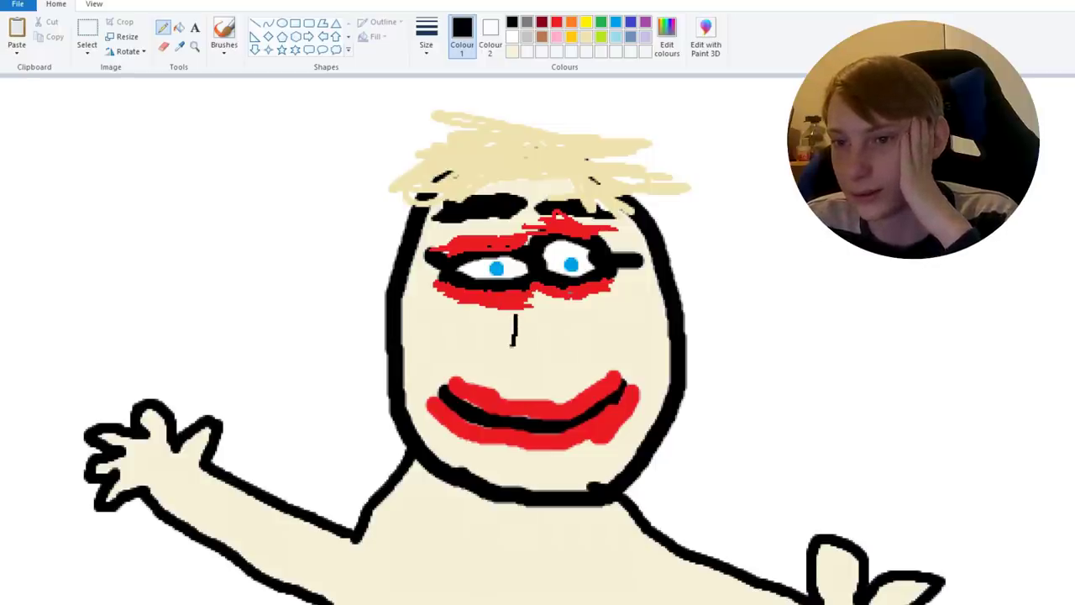
Draw a black pencil nose with dark nostrils between the eyes and the mouth.
mouse_move(510, 366)
mouse_down()
mouse_move(569, 372)
mouse_move(537, 317)
mouse_move(530, 368)
mouse_move(518, 363)
mouse_move(504, 324)
mouse_up()
key(ctrl+z)
key(ctrl+z)
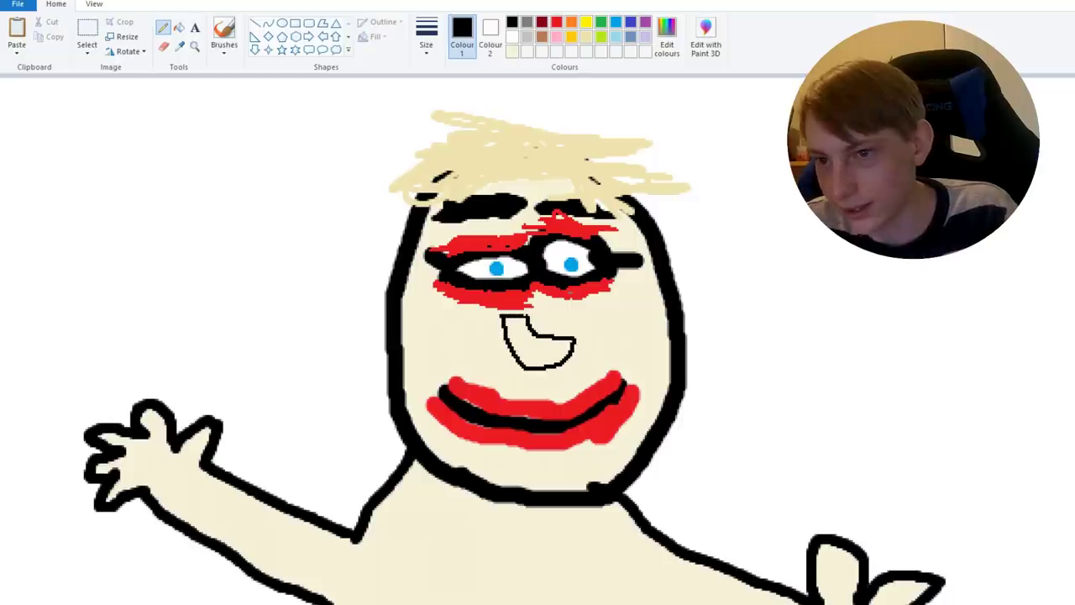
mouse_move(526, 367)
mouse_down()
mouse_move(550, 364)
mouse_move(548, 352)
mouse_up()
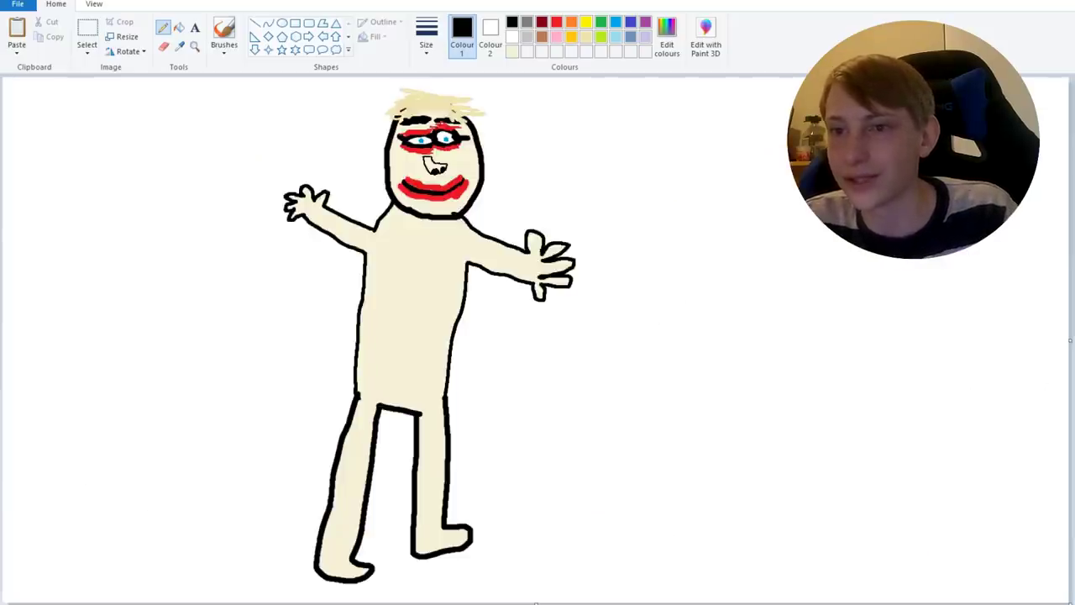
Try to draw a blue line from the canvas's left edge to the head with a changed line thickness.
click(616, 22)
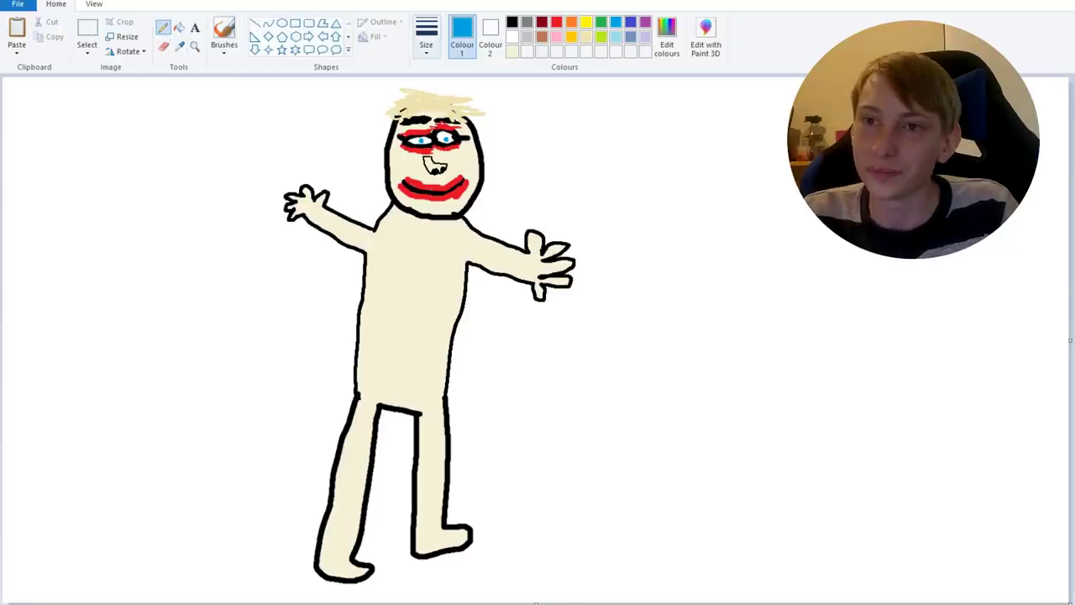
click(427, 38)
click(445, 127)
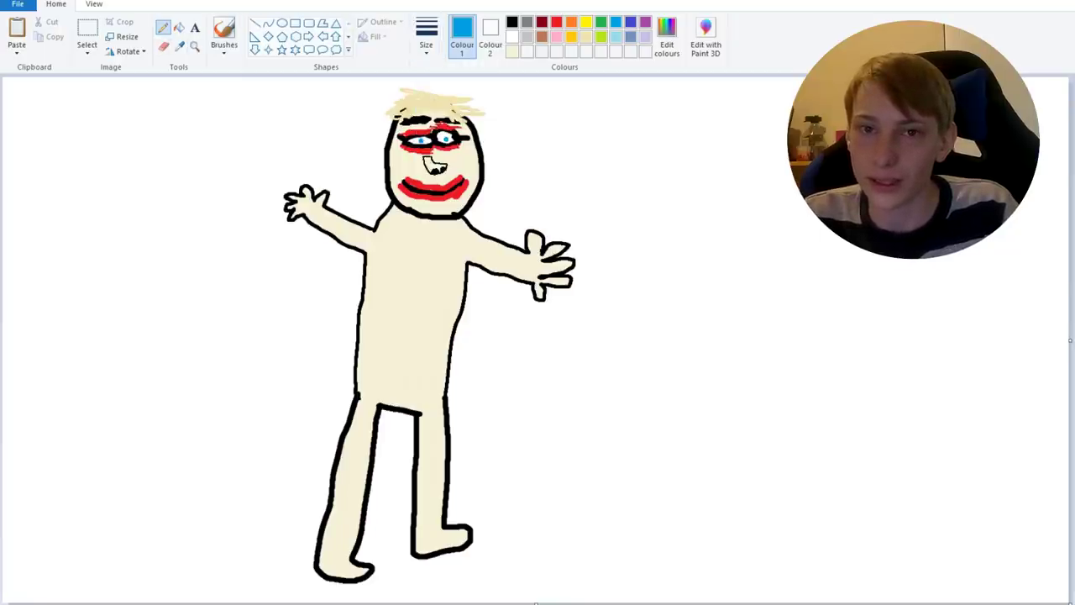
mouse_move(4, 151)
mouse_down()
mouse_move(161, 181)
mouse_move(291, 164)
mouse_move(388, 168)
mouse_up()
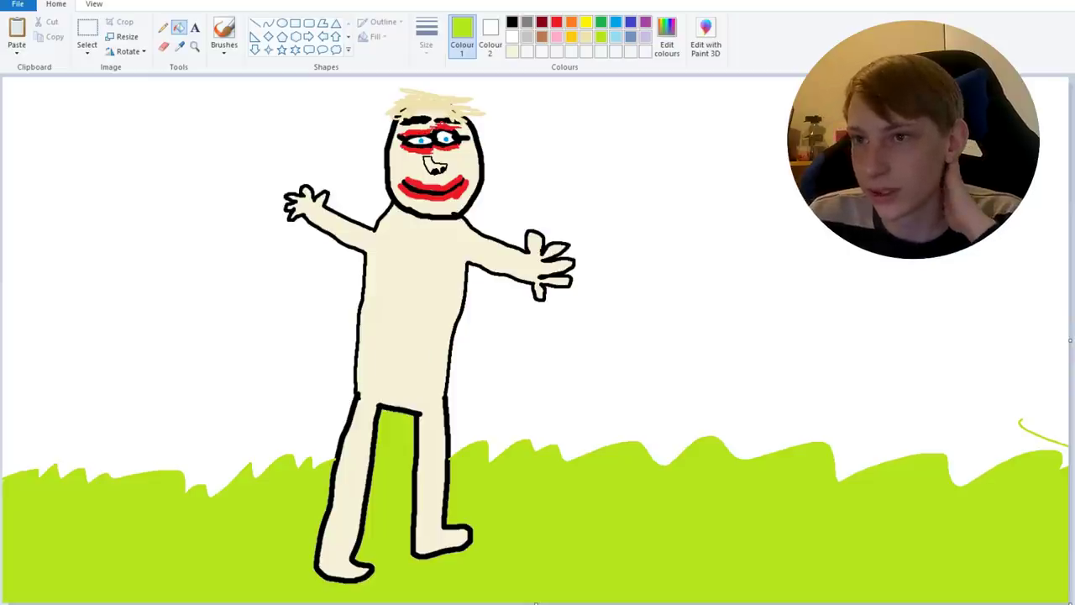
Fill the white background above the grass with blue as the sky.
click(616, 22)
click(617, 193)
Draw a large yellow circle partly beyond the canvas's upper-right corner and fill it with yellow as the sun.
click(163, 27)
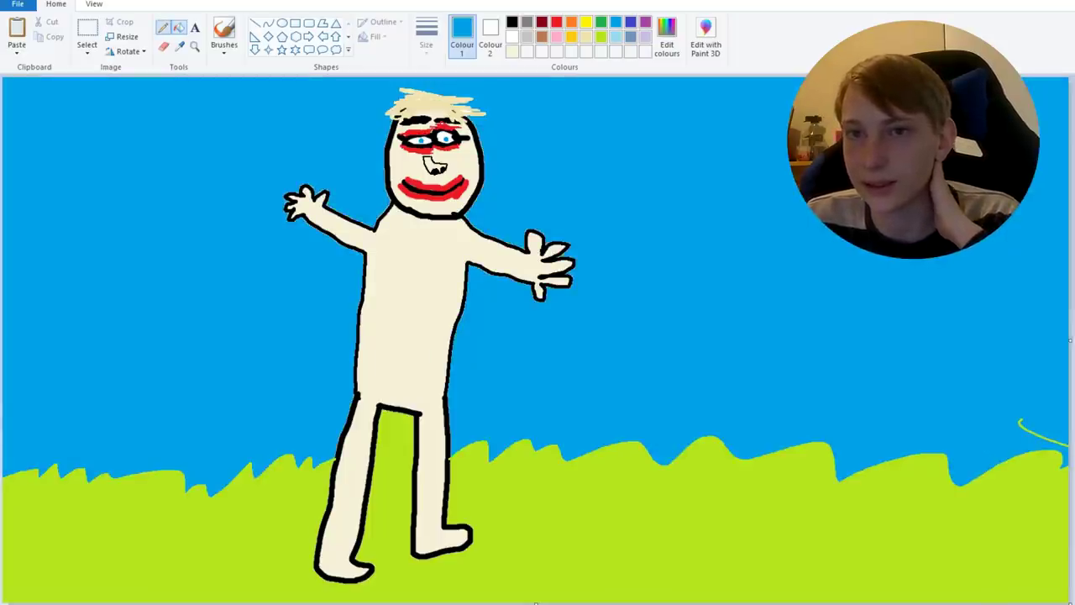
click(585, 21)
click(282, 23)
drag(932, 81, 1074, 225)
click(742, 241)
click(179, 27)
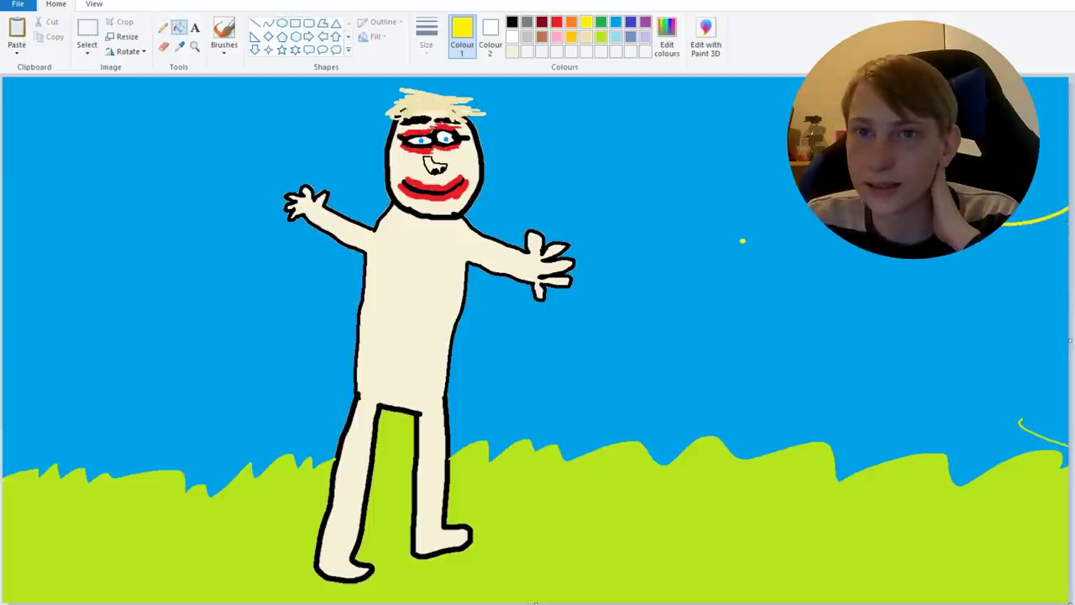
click(1046, 151)
click(255, 23)
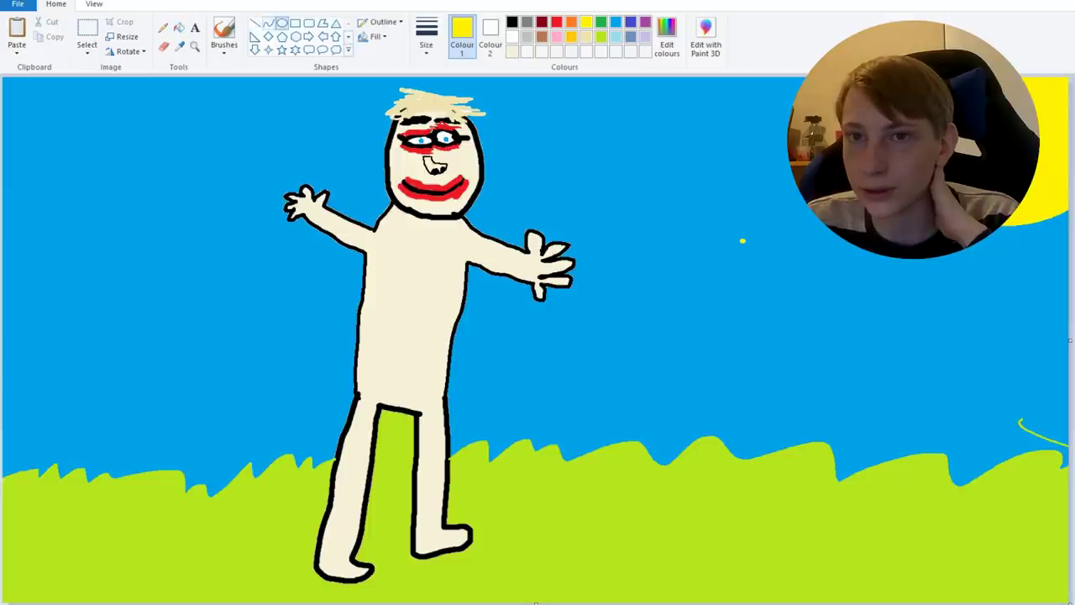
Draw short straight yellow sun rays radiating from the sun into the blue sky.
drag(850, 185, 791, 208)
drag(903, 227, 854, 280)
drag(967, 244, 934, 302)
drag(1020, 254, 1000, 340)
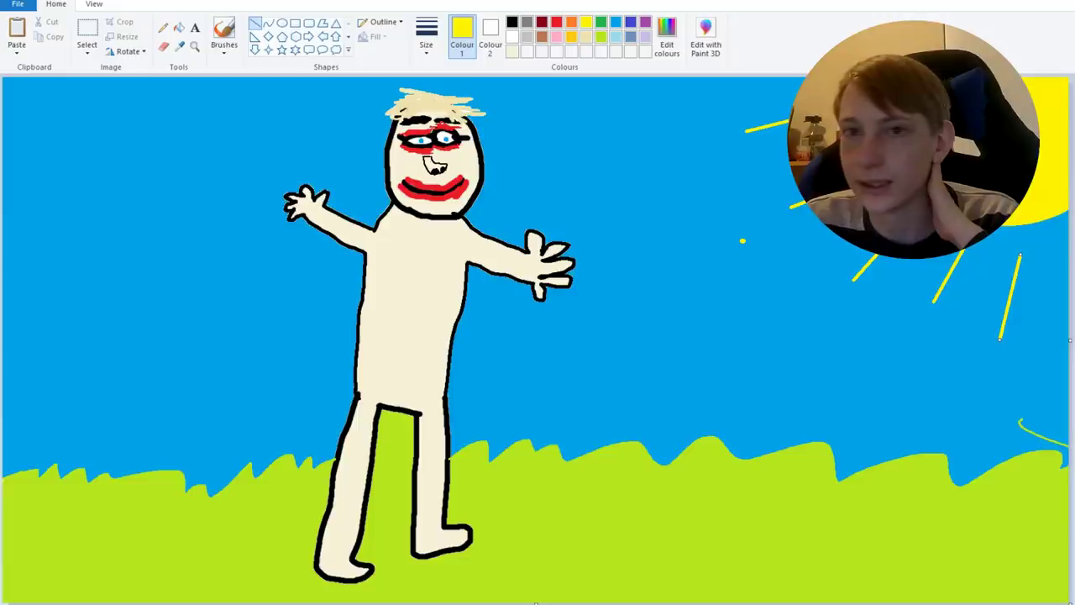
Sign the drawing with the artist's nickname in black text at the canvas's lower-right corner.
click(195, 28)
click(511, 21)
click(847, 477)
text(Jus)
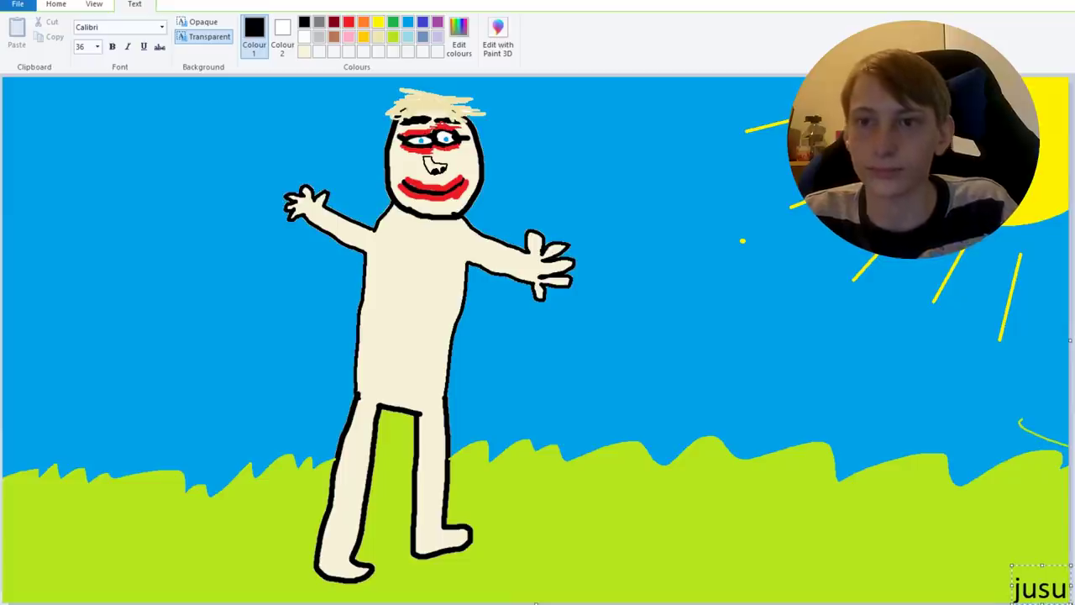
Capture a screen snip of the whole canvas with the finished drawing.
key(super+shift+s)
drag(3, 76, 1071, 602)
key(BackSpace)
key(BackSpace)
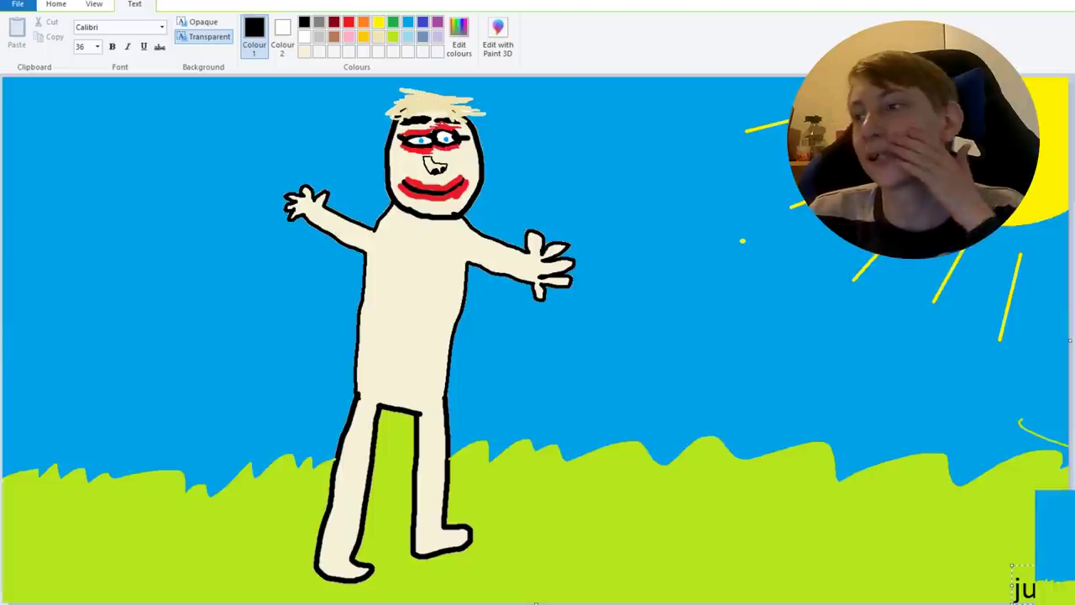
Switch to Discord, open the first direct-message conversation and paste the captured drawing into it.
drag(1074, 34, 762, 4)
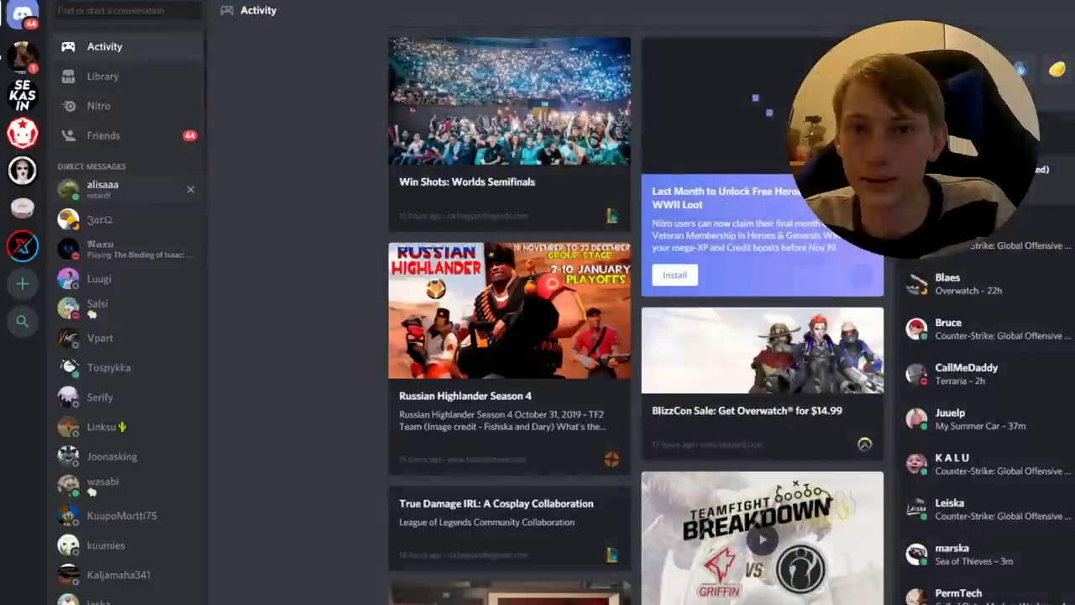
click(126, 189)
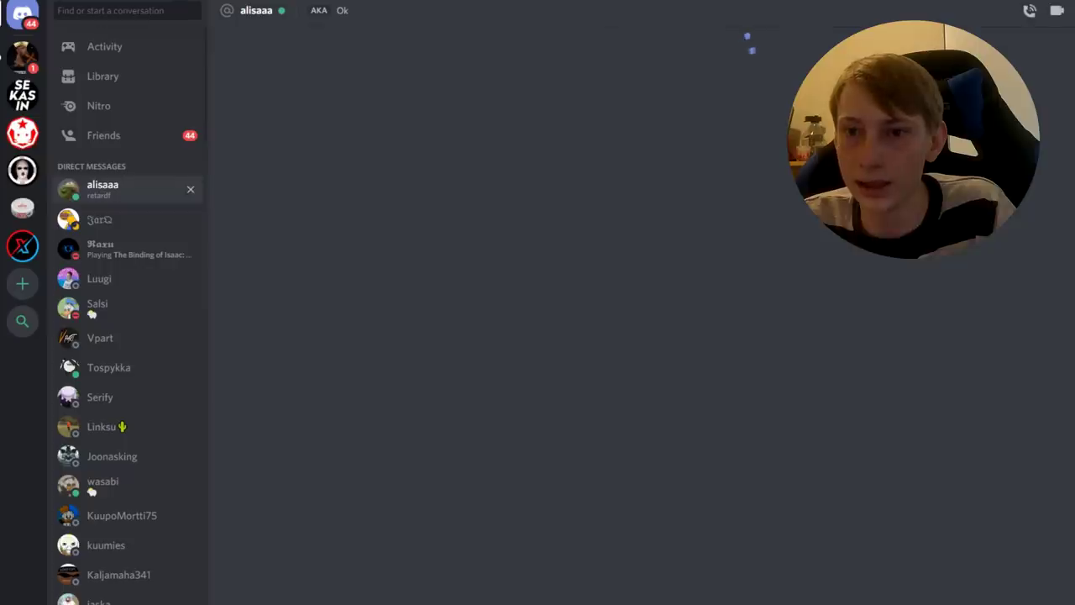
key(ctrl+v)
Add the comment "piirsin sut äiti, mp?" to the pasted drawing and upload it.
text(piirsi9n)
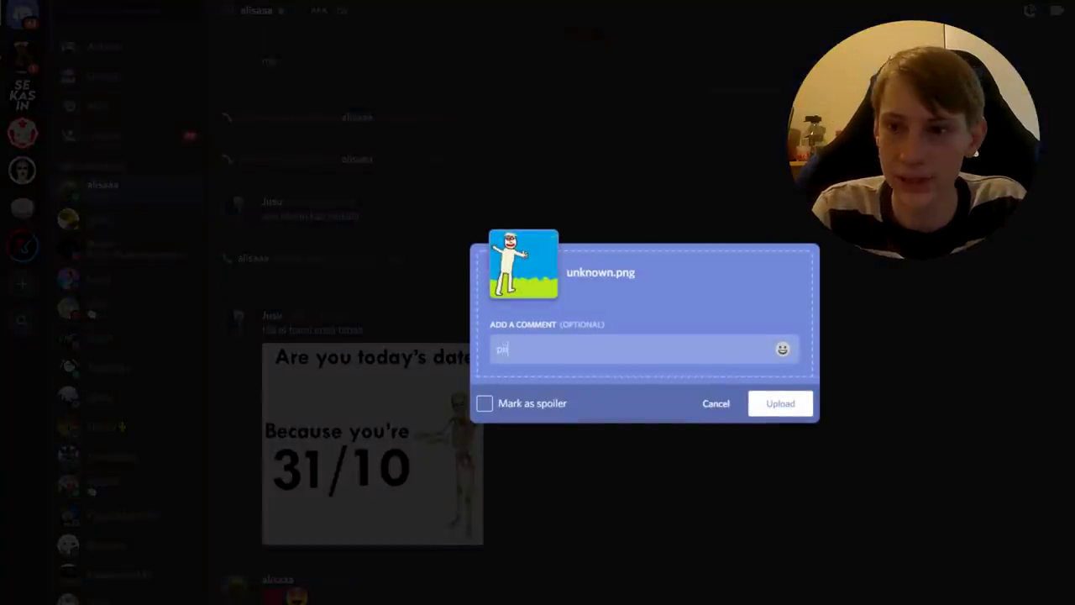
key(BackSpace)
key(BackSpace)
text(n)
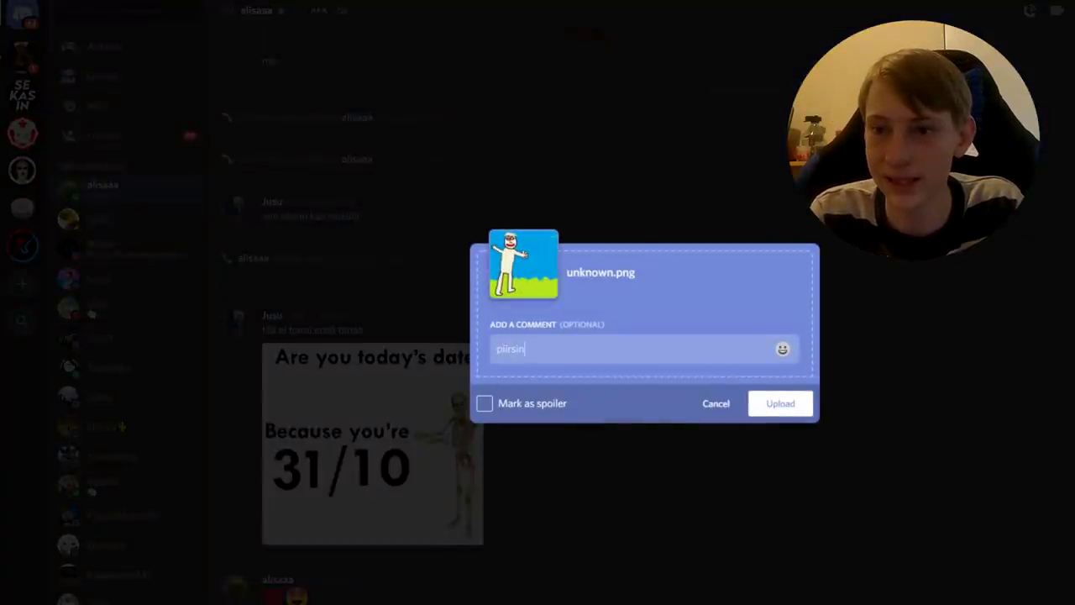
text( sut, mp?)
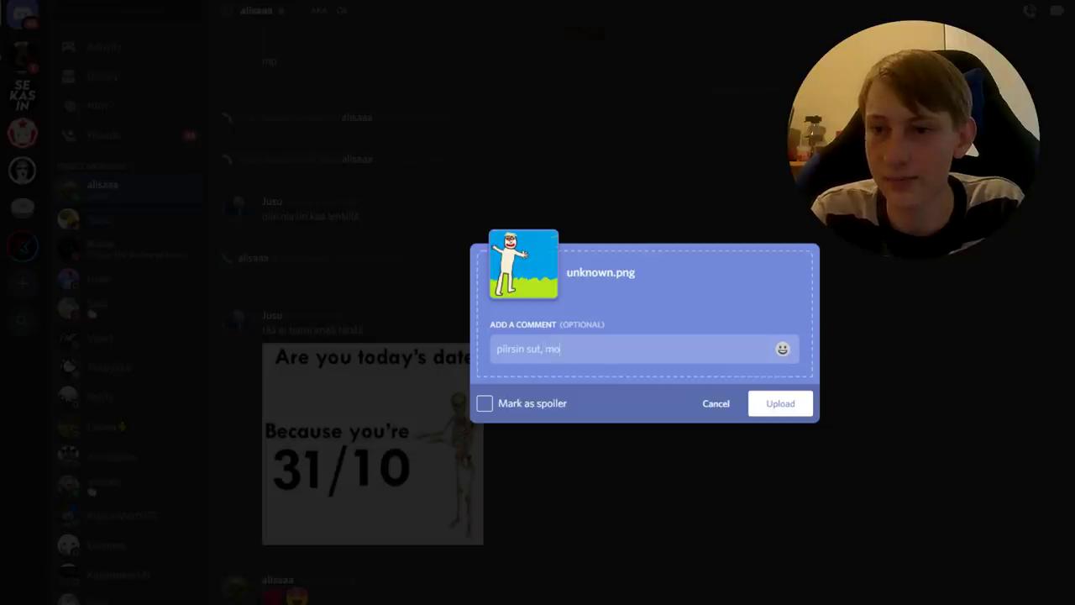
key(BackSpace)
text(oiti,)
key(Return)
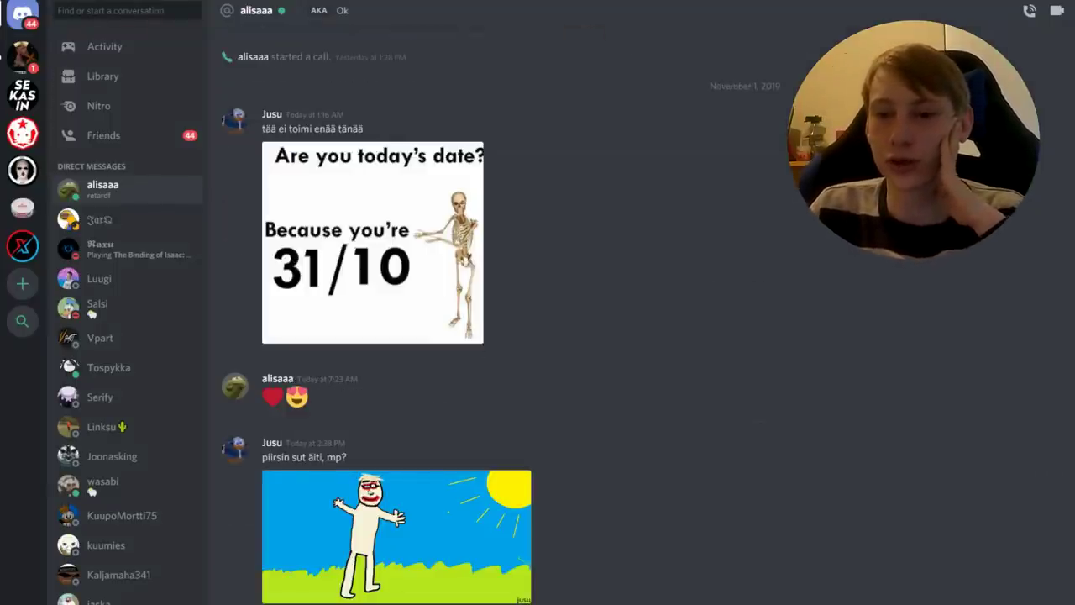
View the uploaded drawing enlarged in the conversation and close the enlarged view.
click(396, 536)
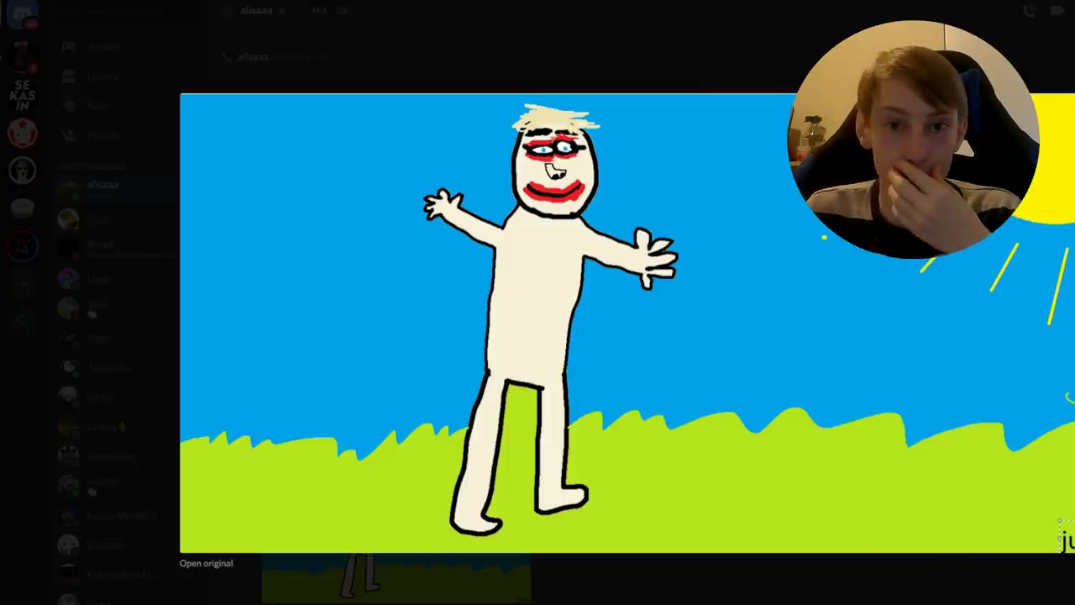
key(Escape)
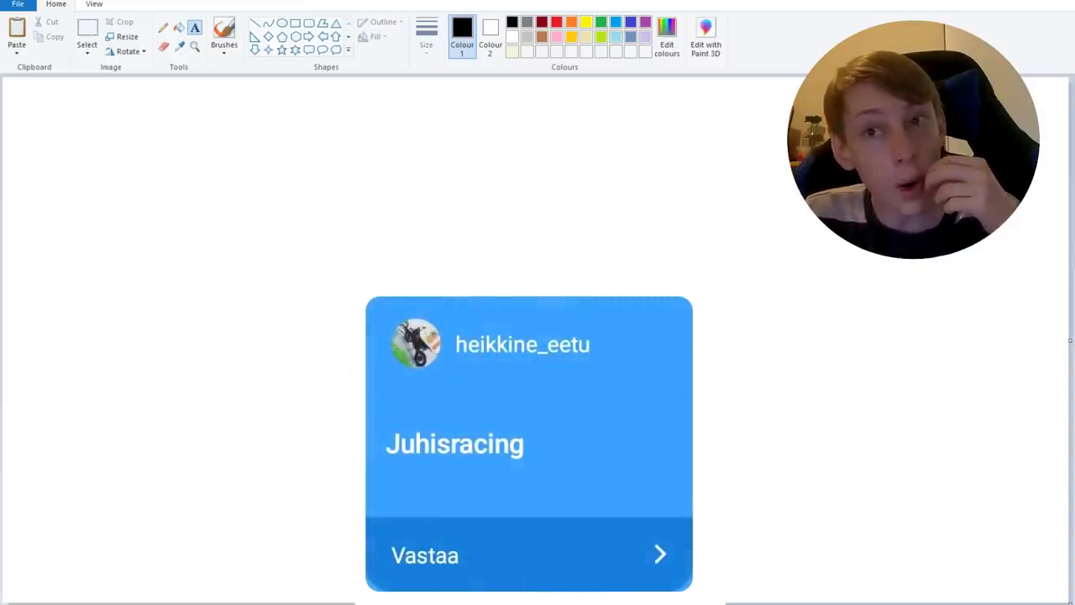
Set the drawing colour to grey and search Google Images for "juhisracing" in a browser beside the empty canvas.
click(526, 22)
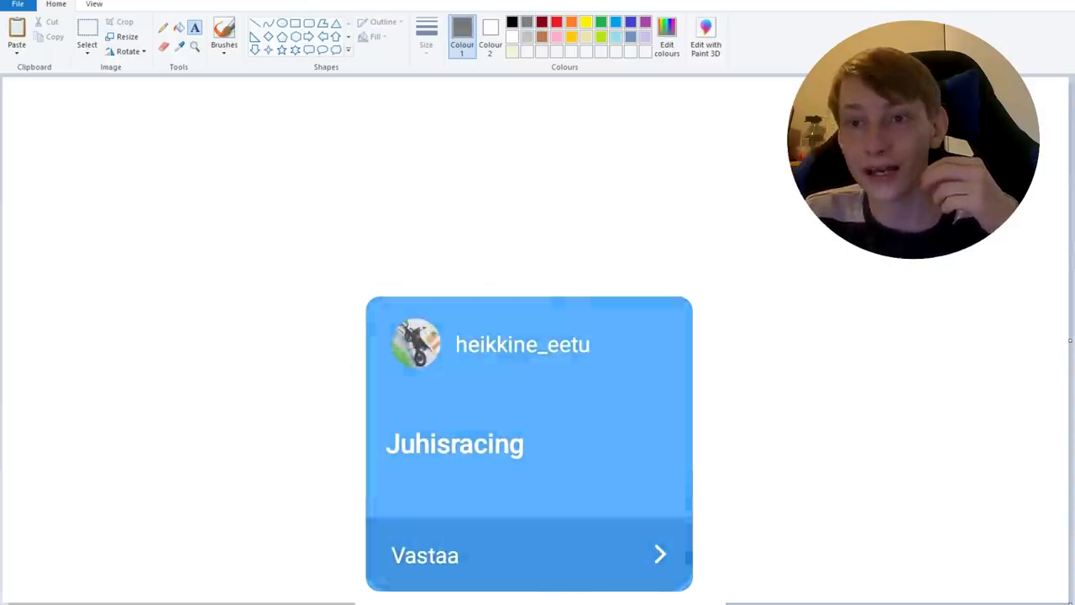
key(super+Left)
text(juhisraci)
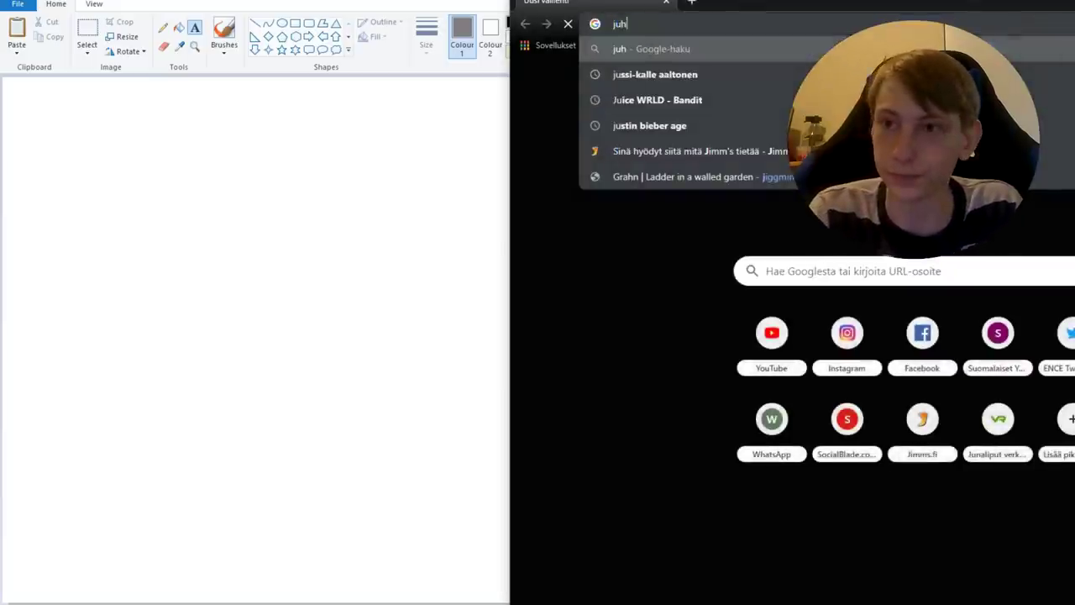
text(ng)
key(Return)
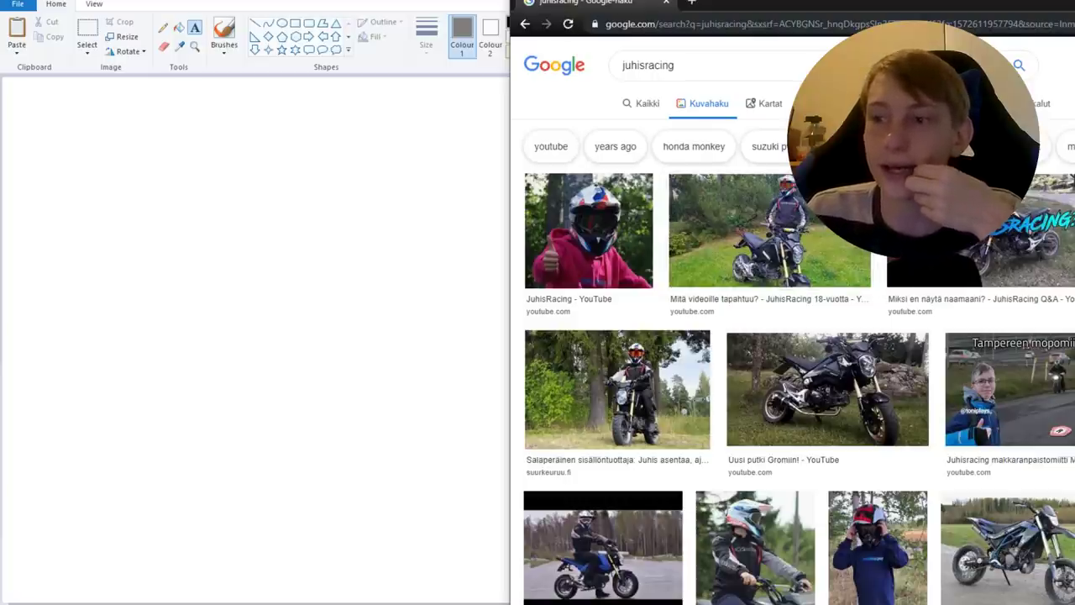
Preview two of the photos showing the helmeted rider with a motorcycle as drawing references.
click(761, 235)
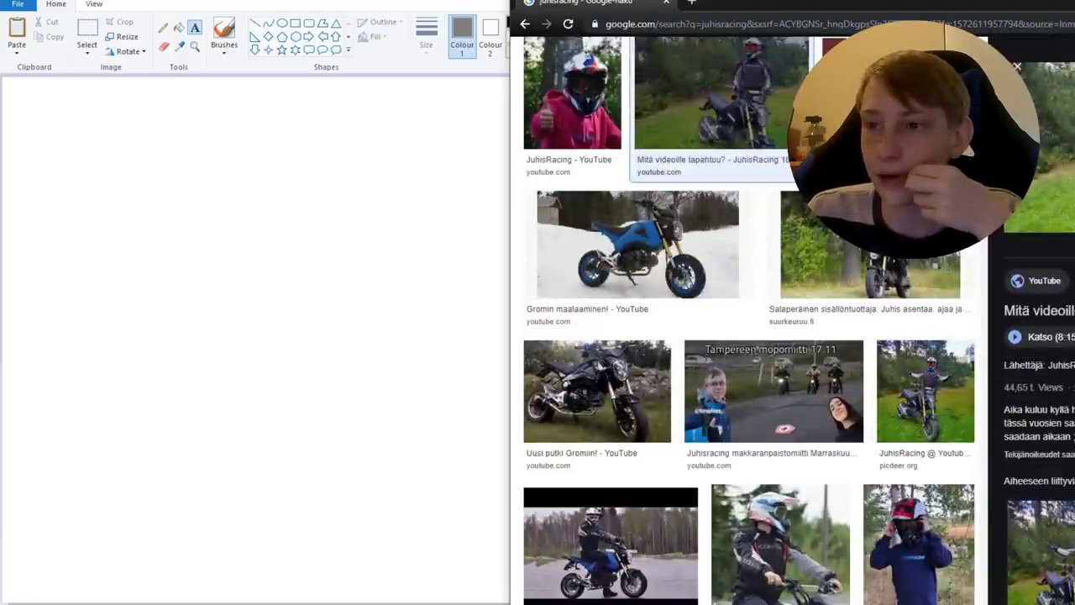
click(866, 260)
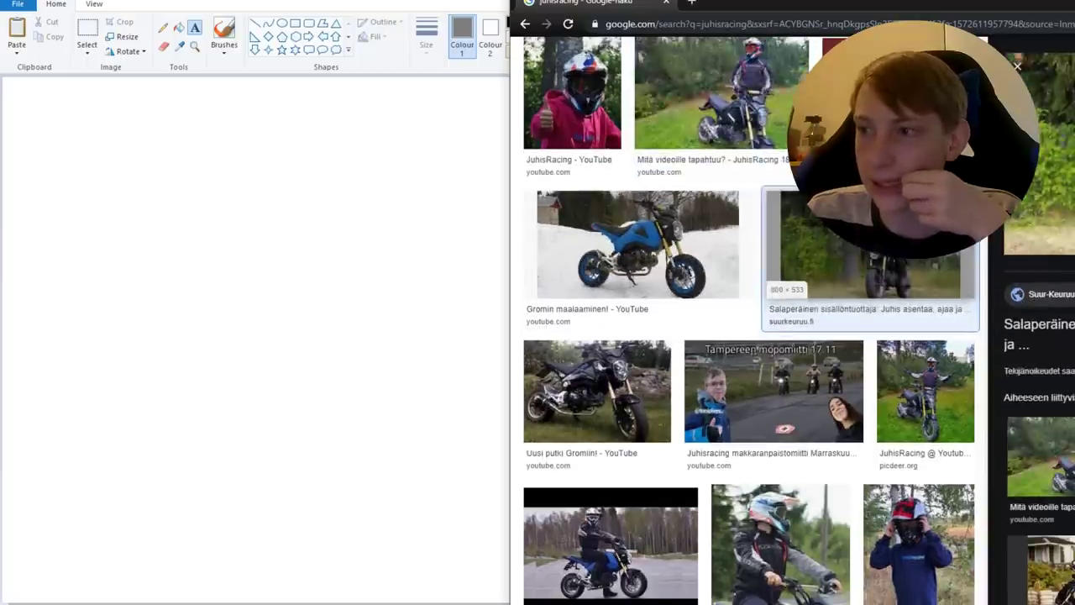
key(alt+Tab)
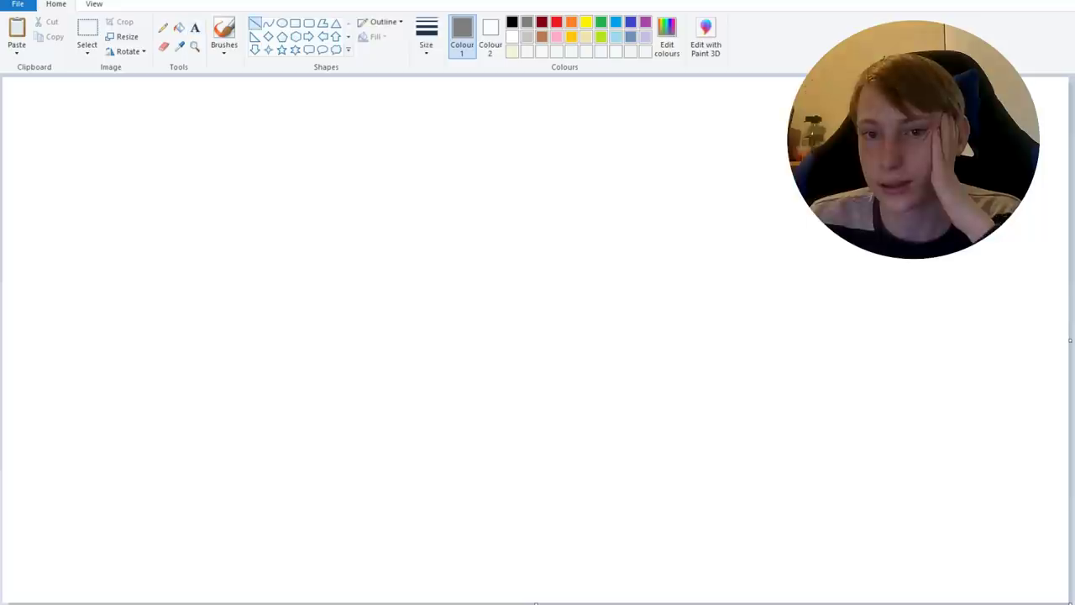
Draw two slightly rising grey lines across the full canvas width, one near mid-height and one lower, adjusting their ends and position.
drag(70, 315, 1070, 277)
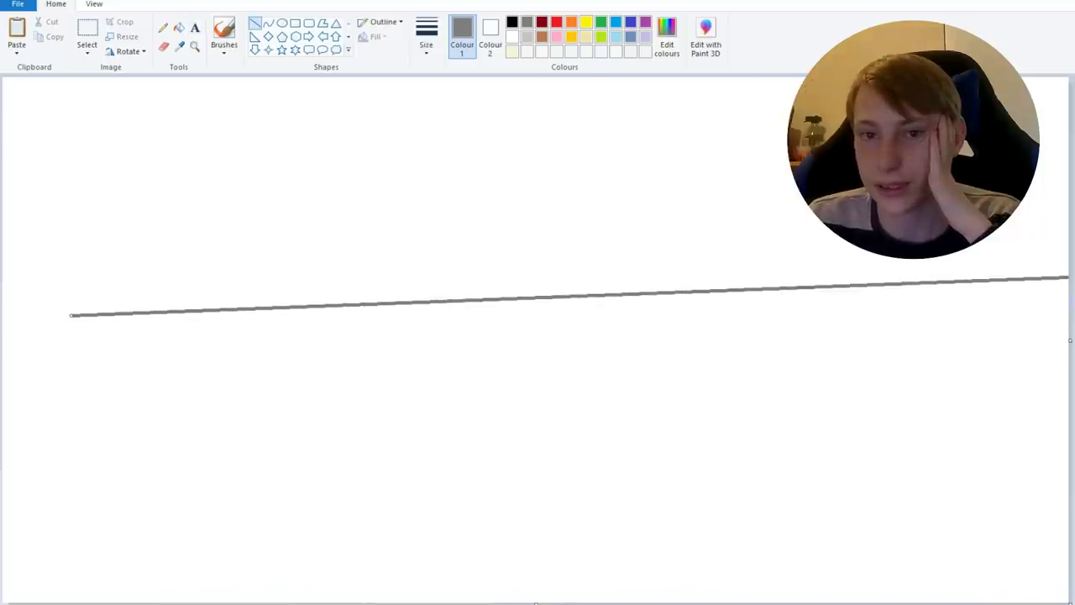
drag(70, 315, 2, 348)
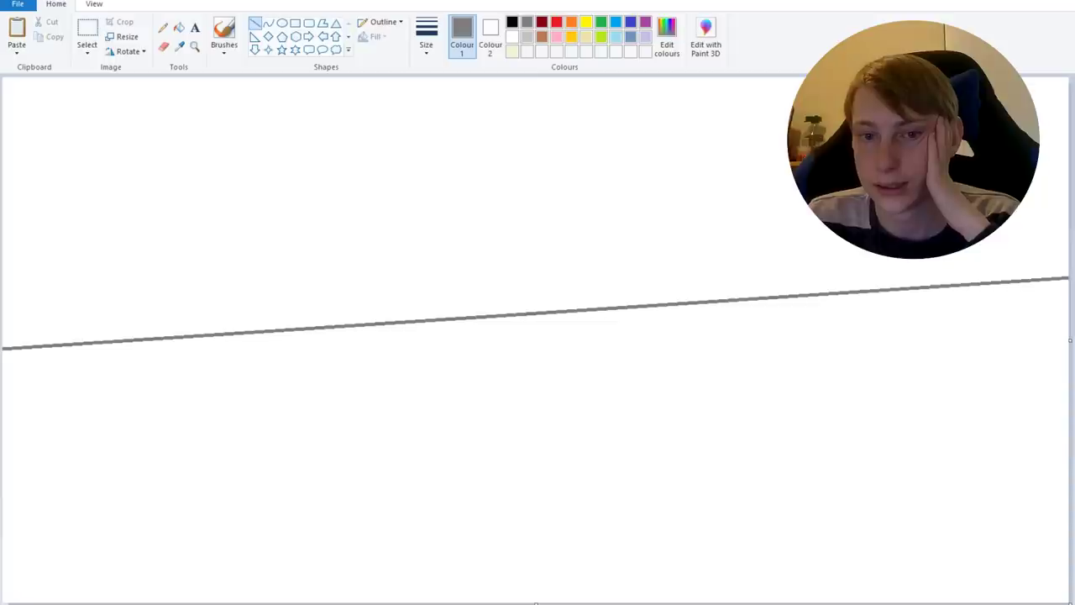
mouse_move(3, 563)
mouse_down()
mouse_move(935, 409)
mouse_move(1070, 402)
mouse_up()
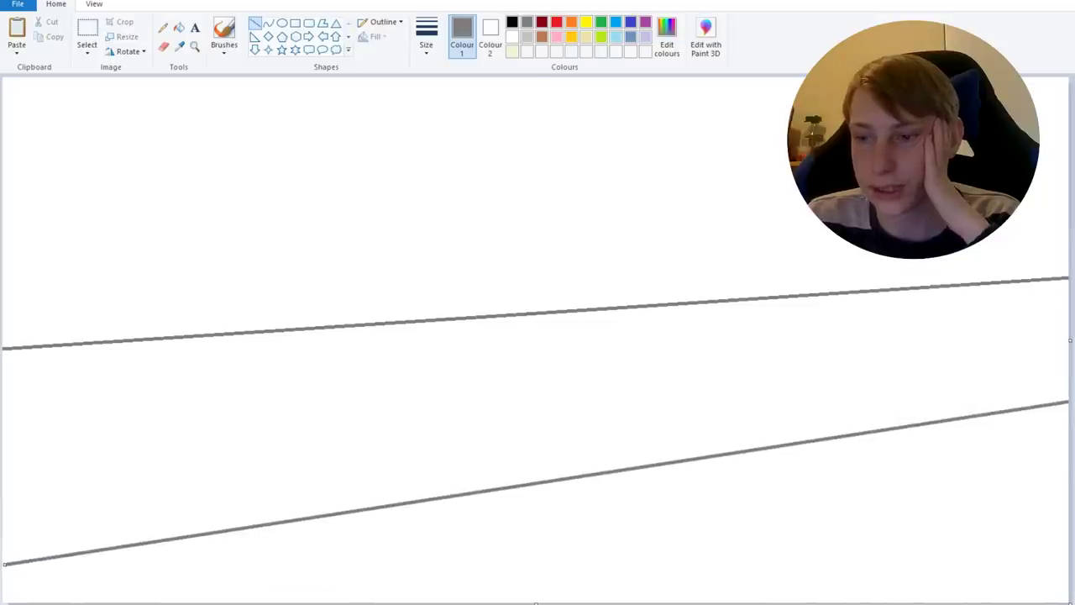
mouse_move(538, 483)
mouse_down()
mouse_move(548, 507)
mouse_move(546, 495)
mouse_up()
drag(11, 577, 7, 518)
drag(538, 463, 559, 490)
drag(28, 546, 31, 528)
drag(537, 482, 506, 494)
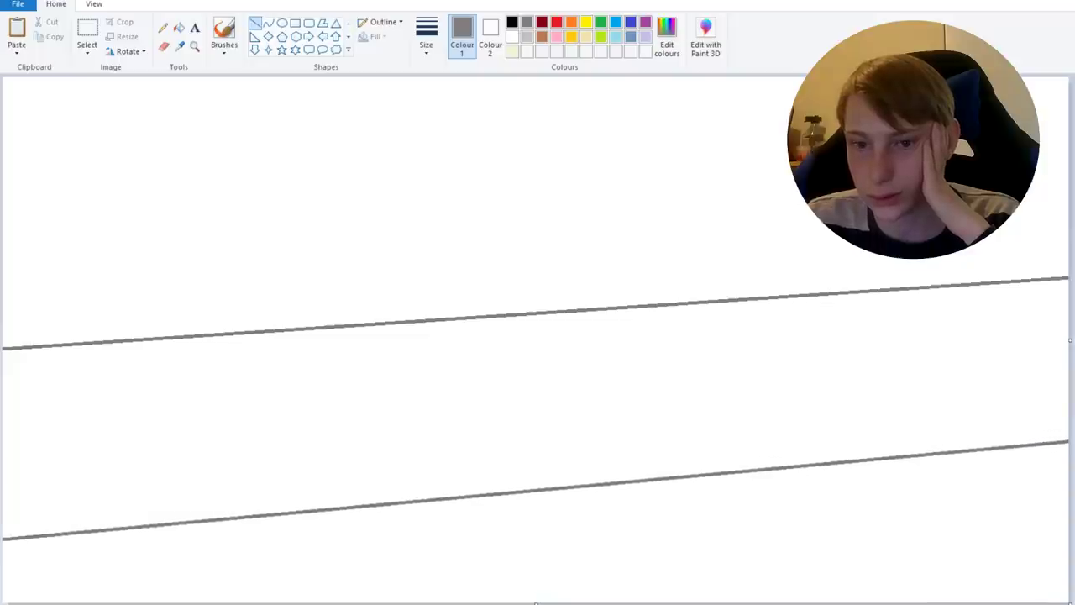